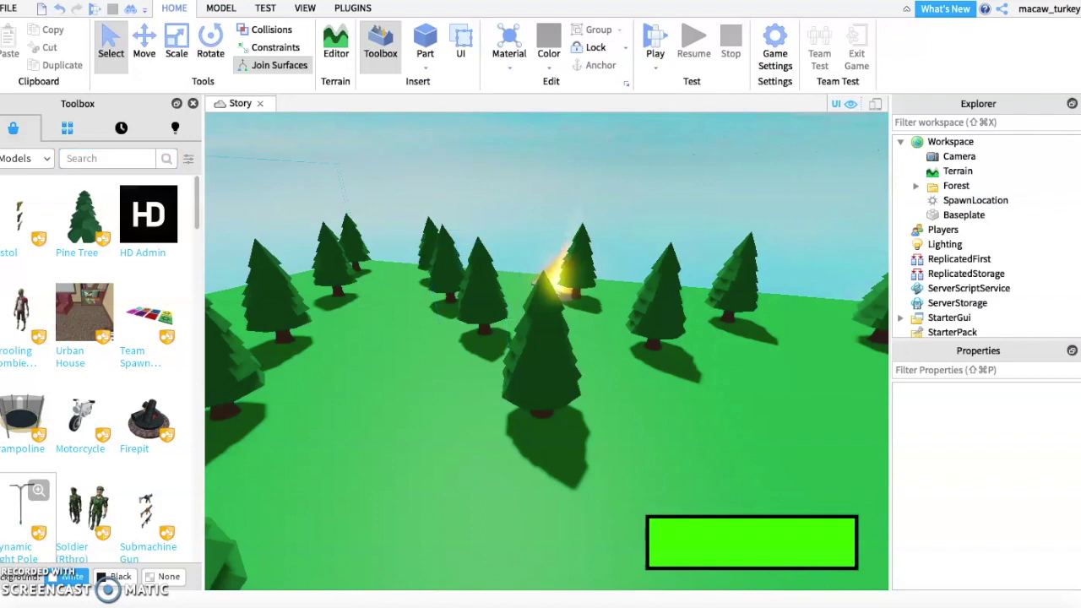
# Step: Show your own saved models in the Toolbox inventory
pyautogui.click(66, 127)
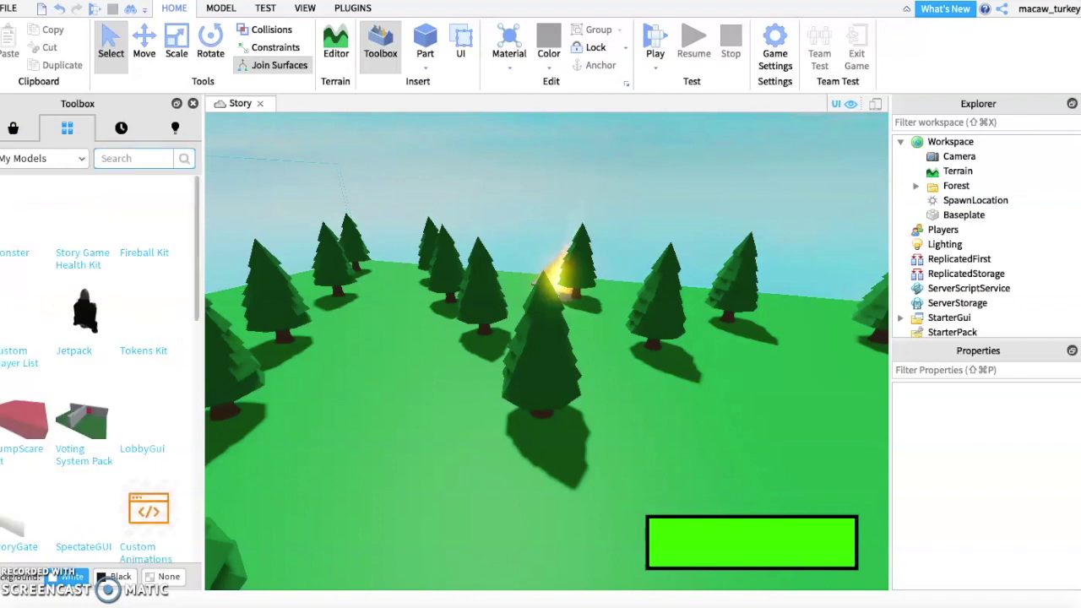
# Step: Insert the Monster model into the forest and orbit and zoom around it
pyautogui.click(23, 228)
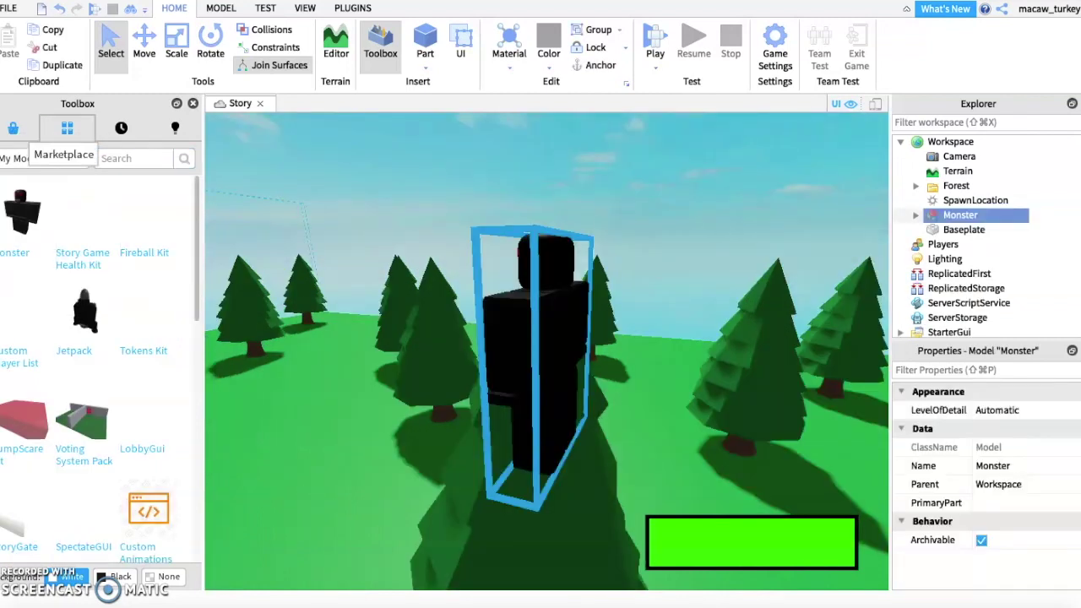
pyautogui.click(13, 128)
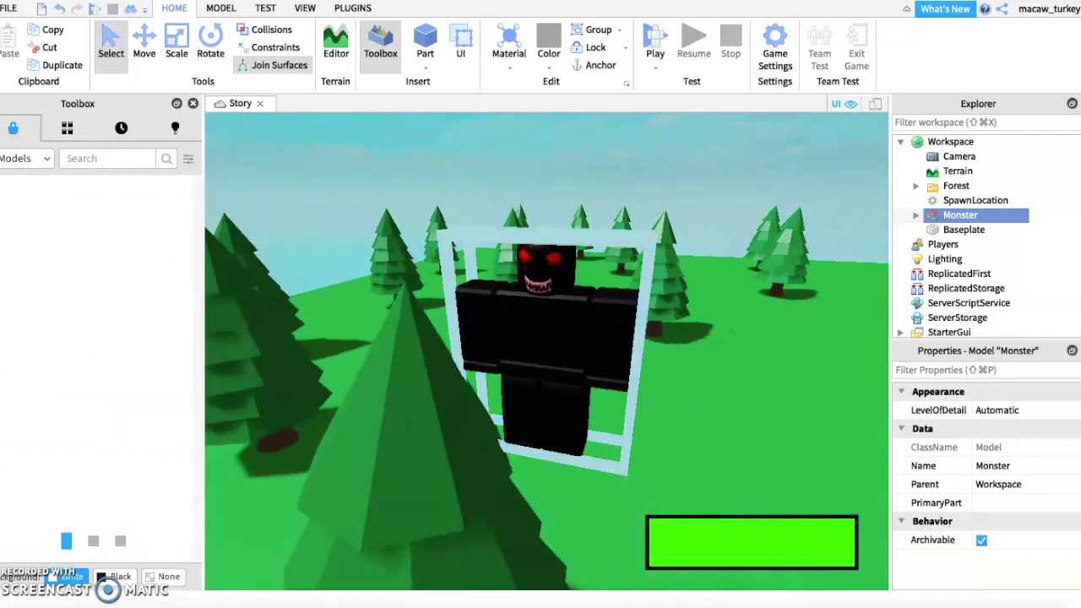
pyautogui.scroll(-10, 547, 353)
pyautogui.moveTo(546, 352); pyautogui.dragTo(473, 354, button='right')
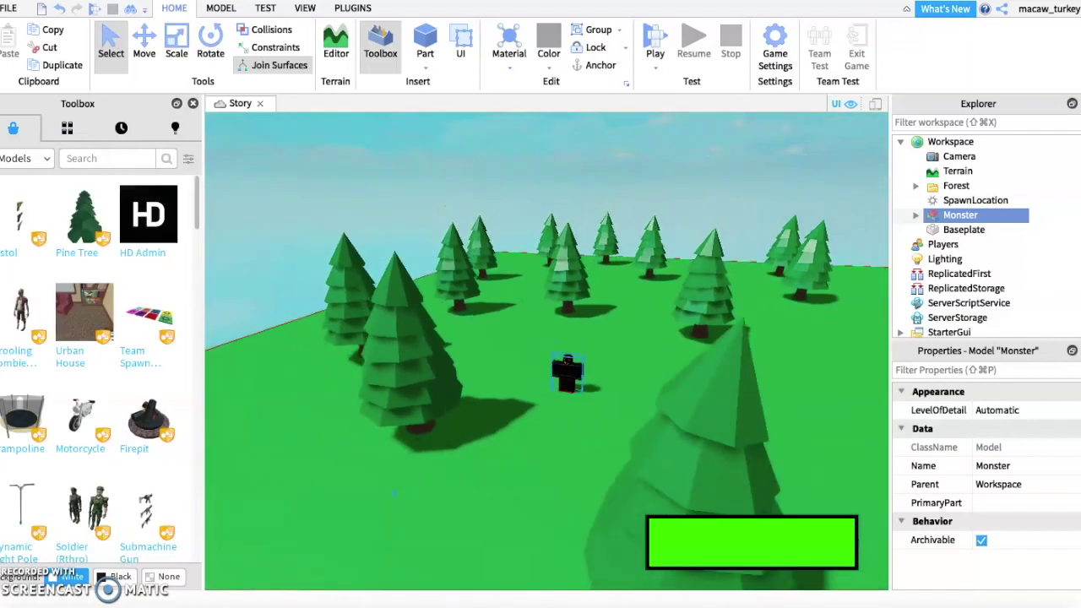
pyautogui.scroll(10, 547, 353)
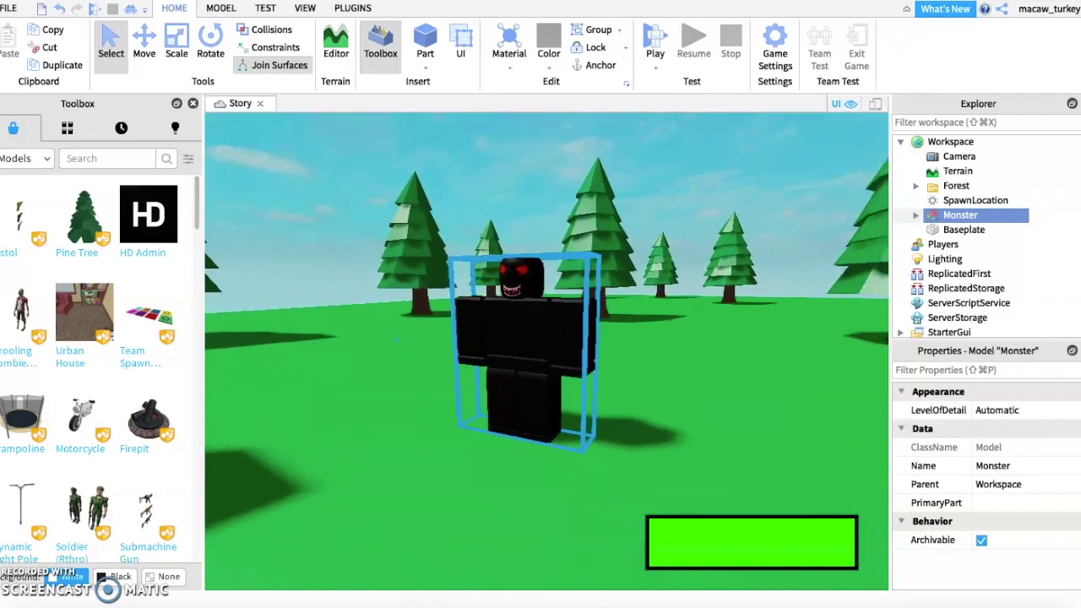
pyautogui.scroll(5, 547, 352)
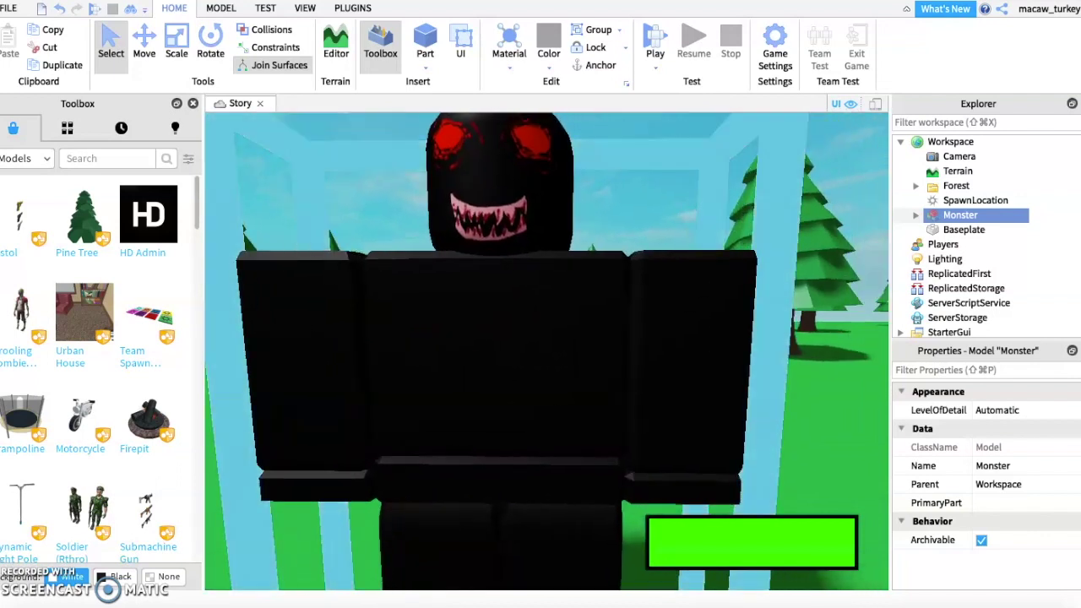
pyautogui.scroll(-5, 547, 352)
# Step: Expand Monster in Explorer and scroll down to its HumanoidRootPart
pyautogui.click(915, 215)
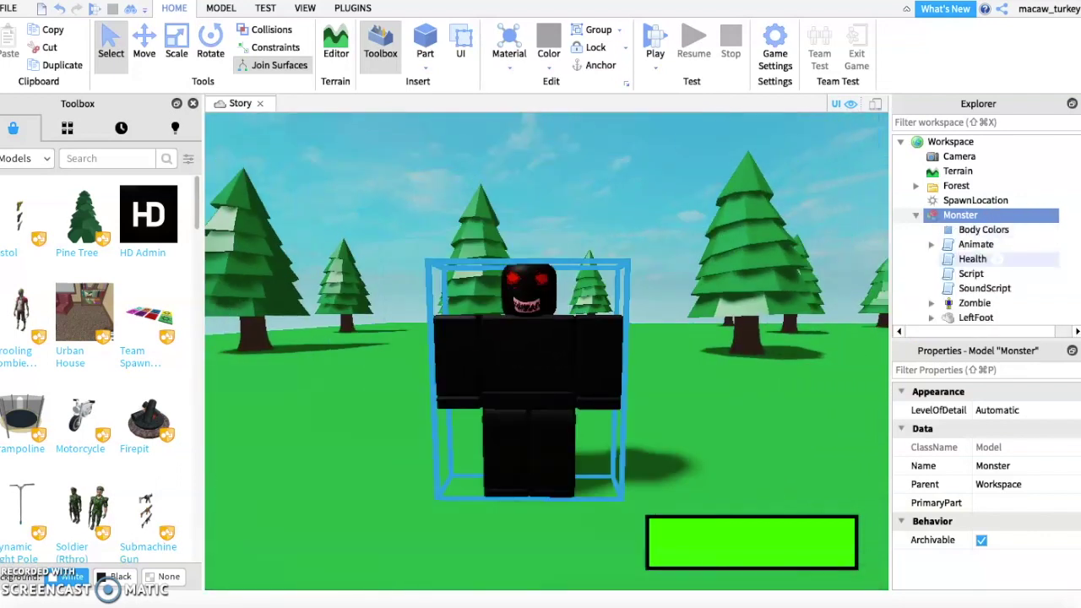
pyautogui.scroll(-3, 1001, 259)
pyautogui.scroll(-2, 1001, 259)
pyautogui.scroll(-1, 1014, 259)
pyautogui.scroll(-2, 1014, 259)
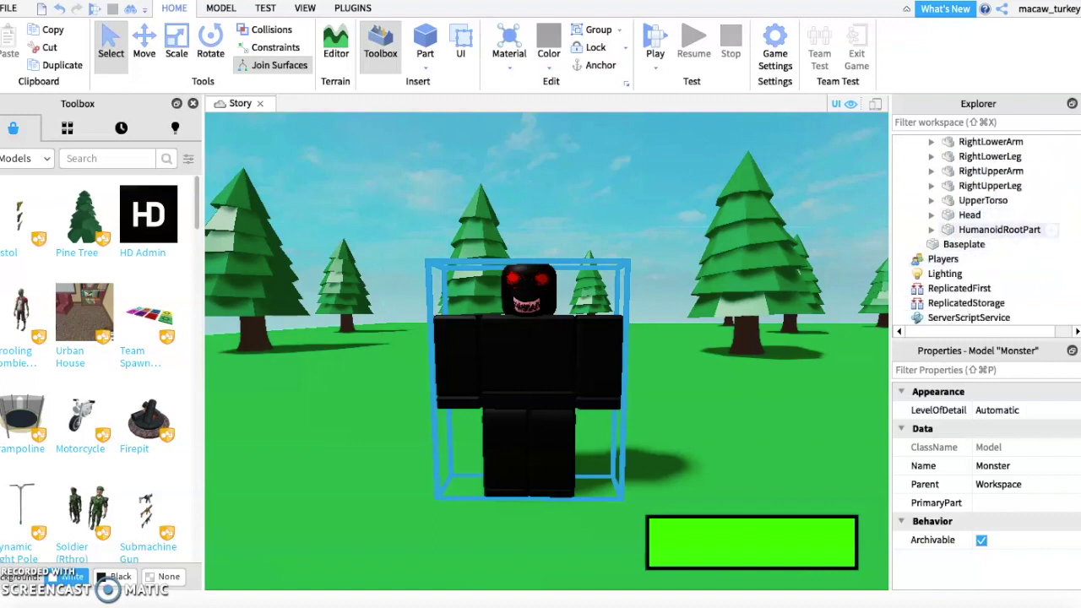
# Step: Add a Fire effect to the Monster's HumanoidRootPart
pyautogui.click(999, 230)
pyautogui.click(1035, 230)
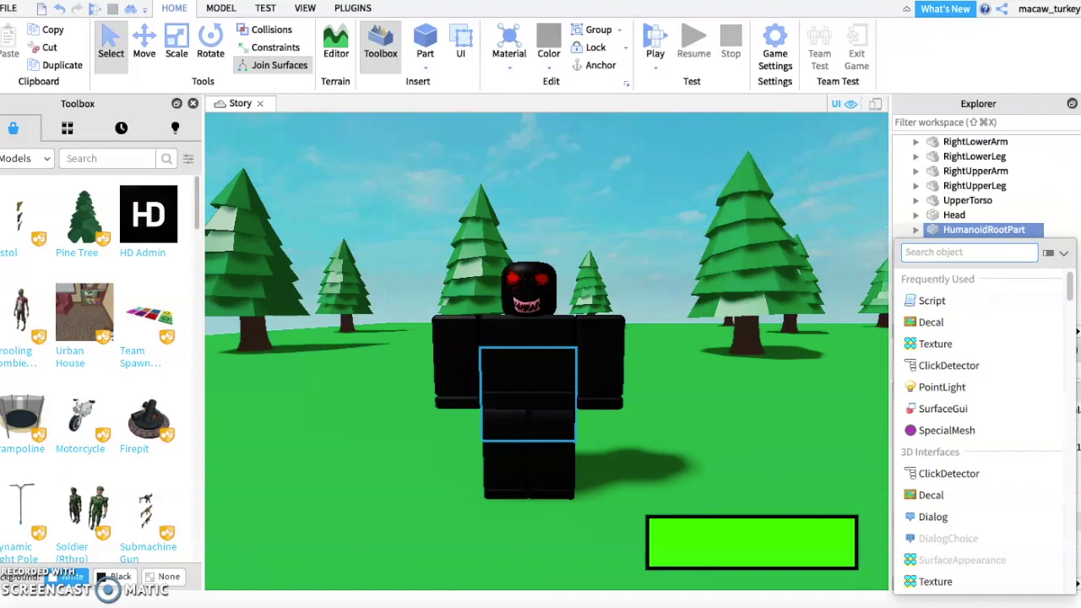
pyautogui.write('f')
pyautogui.press('Return')
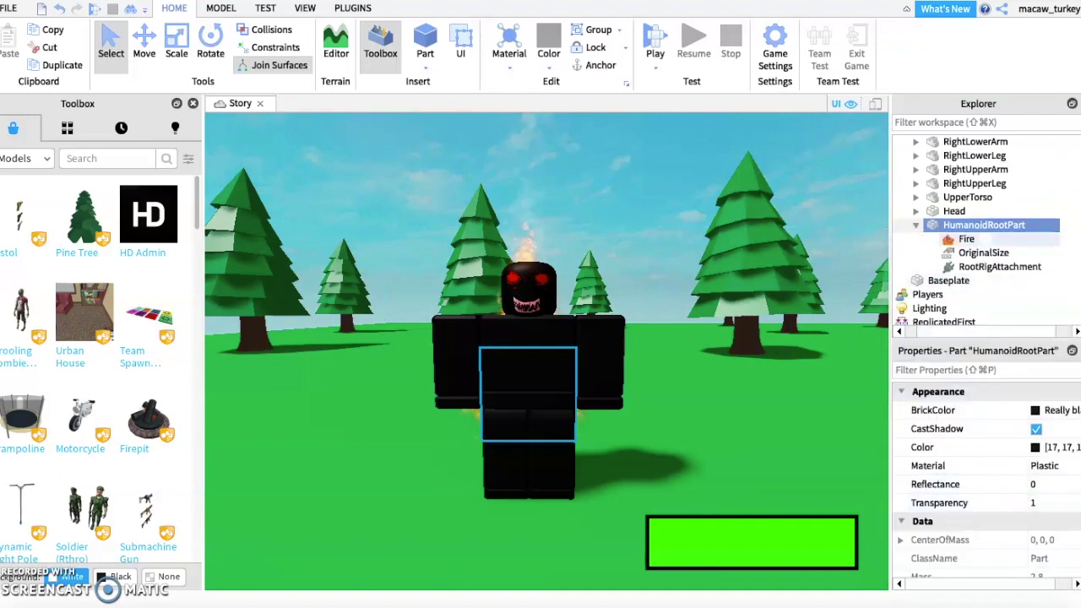
pyautogui.click(971, 240)
# Step: Set the fire's Heat to 10 and Size to 15
pyautogui.click(1005, 466)
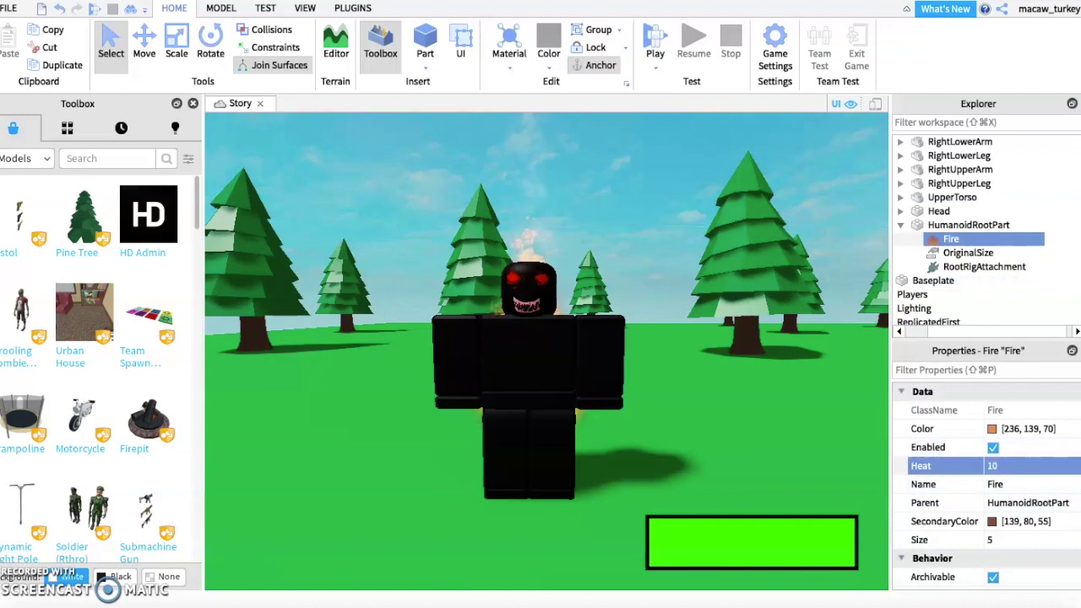
pyautogui.click(1005, 539)
pyautogui.write('20')
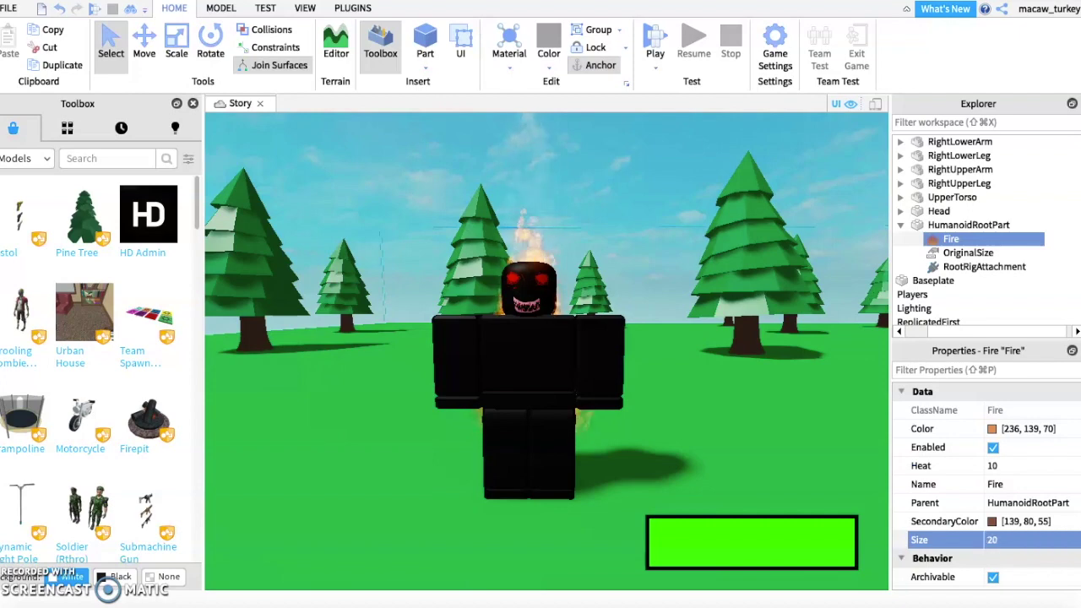
pyautogui.press('Return')
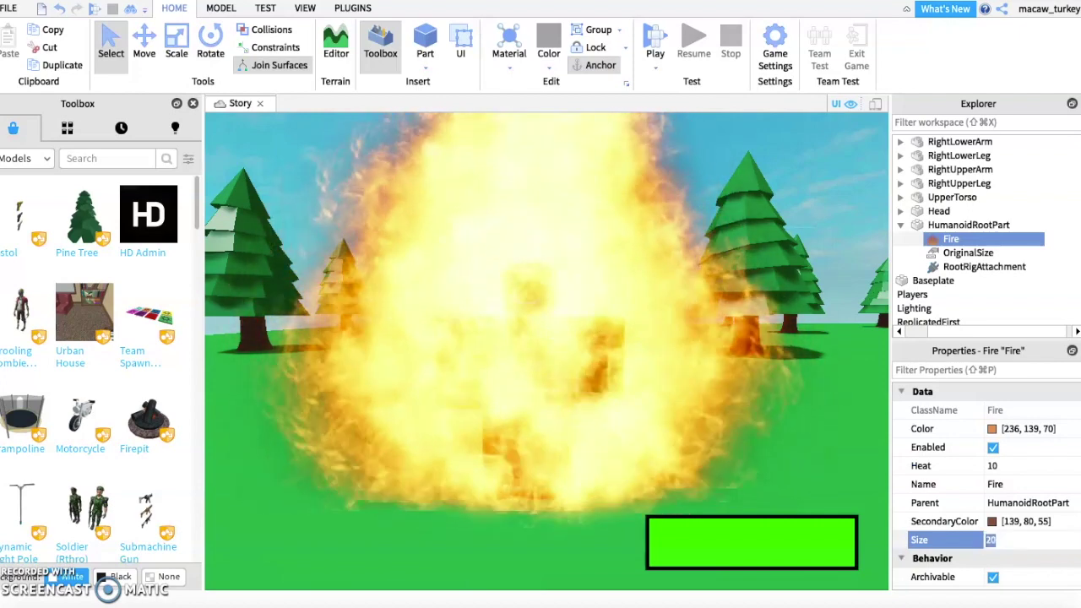
pyautogui.write('15')
pyautogui.press('Return')
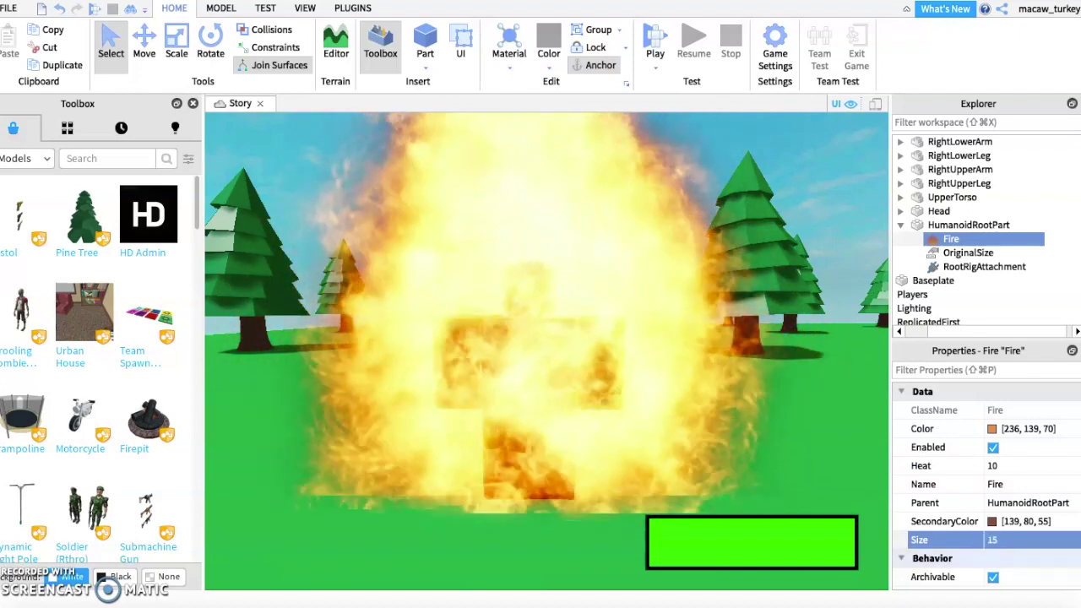
# Step: Change the Fire's Color to pink (235, 76, 194)
pyautogui.click(993, 428)
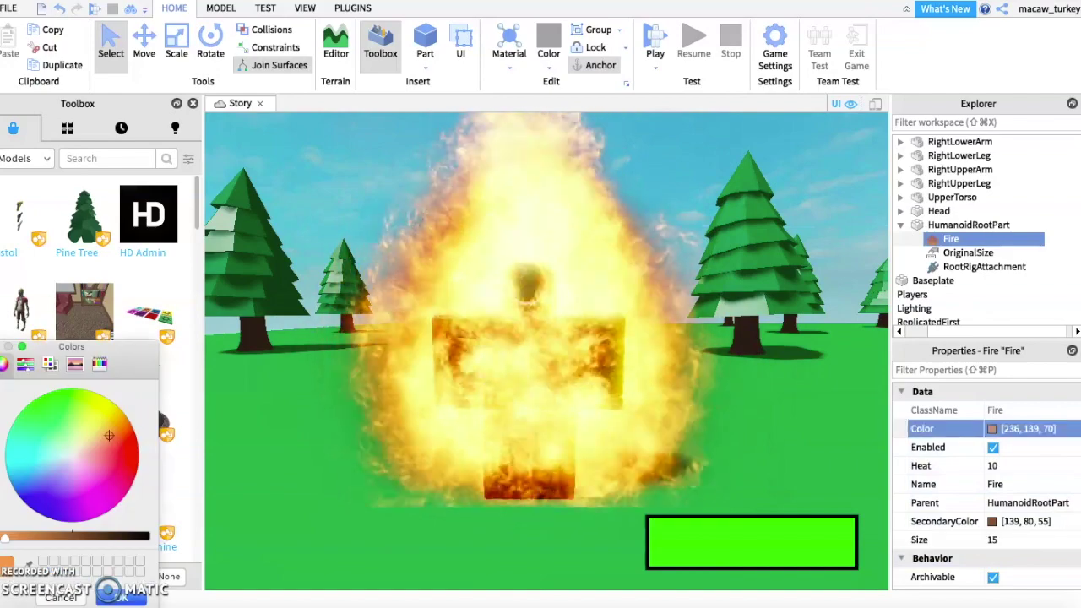
pyautogui.moveTo(109, 435); pyautogui.dragTo(136, 451)
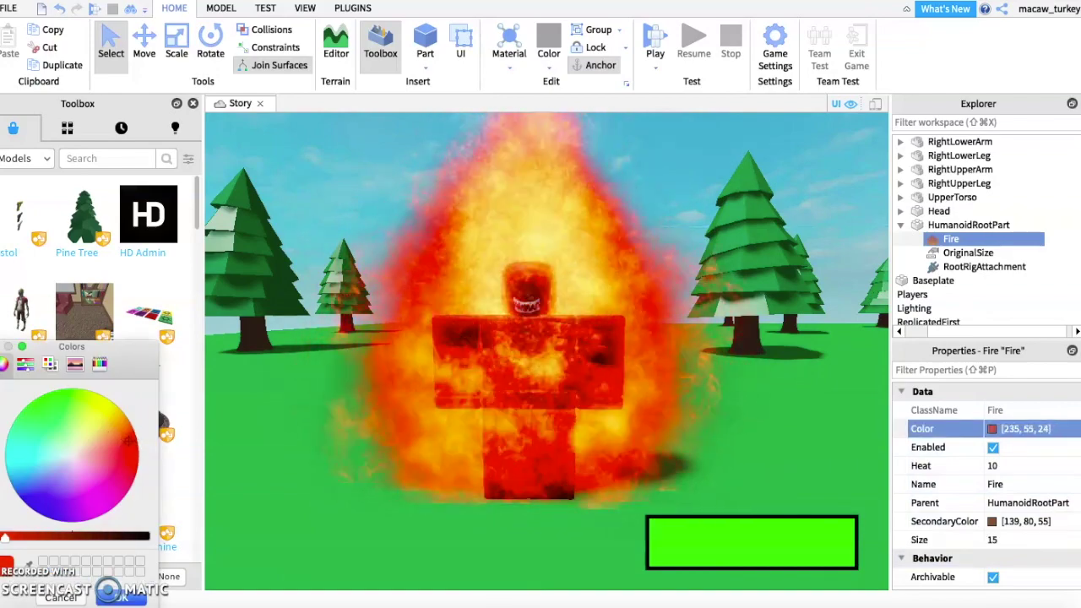
pyautogui.moveTo(128, 438)
pyautogui.mouseDown()
pyautogui.moveTo(97, 497)
pyautogui.moveTo(98, 481)
pyautogui.mouseUp()
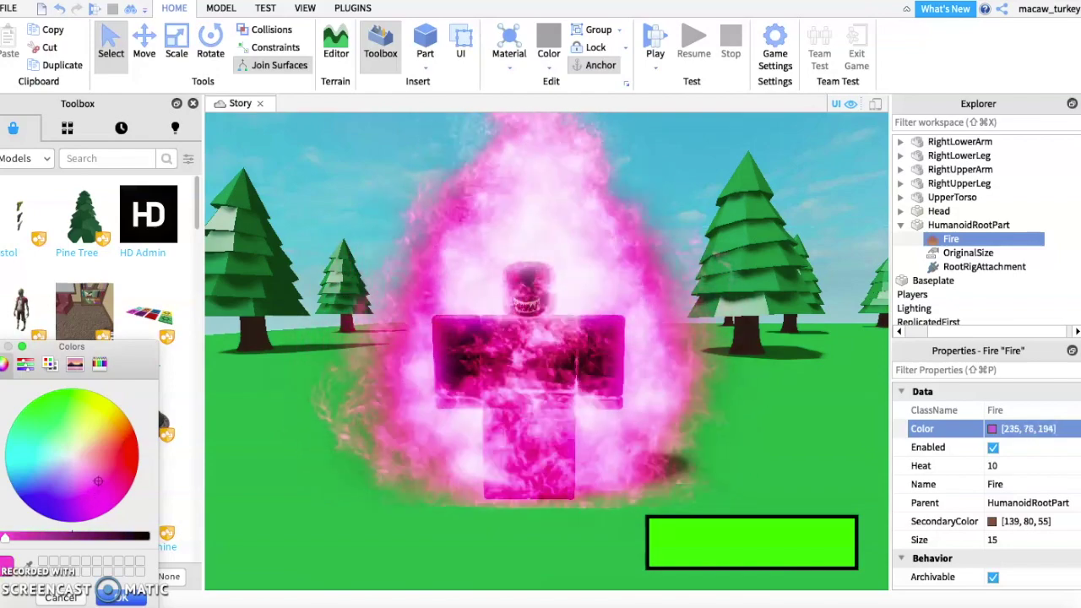
pyautogui.click(121, 596)
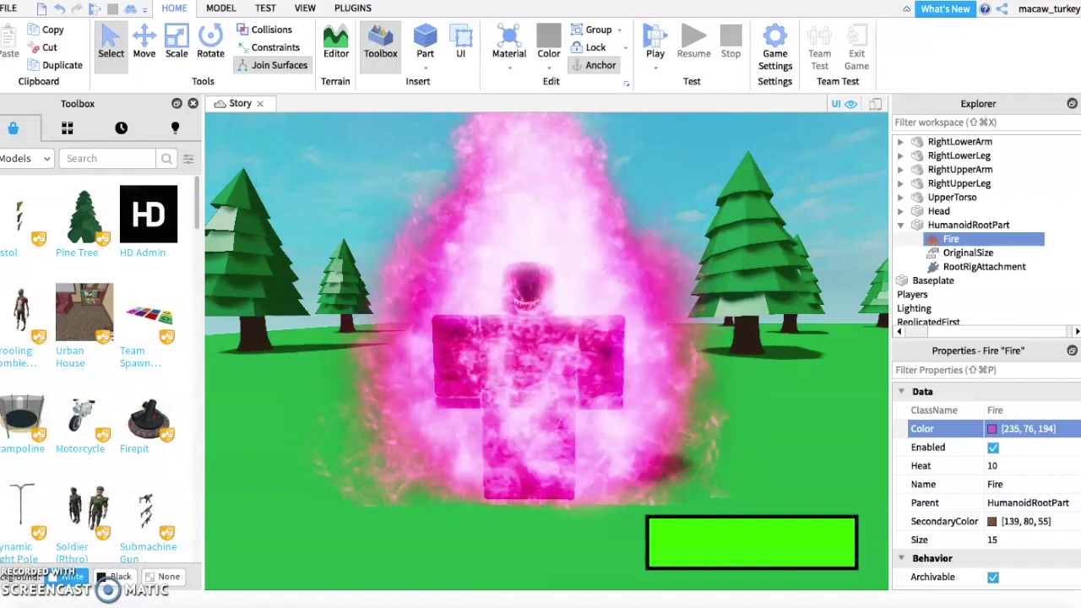
# Step: Collapse HumanoidRootPart's children and scroll back up the Explorer
pyautogui.click(900, 225)
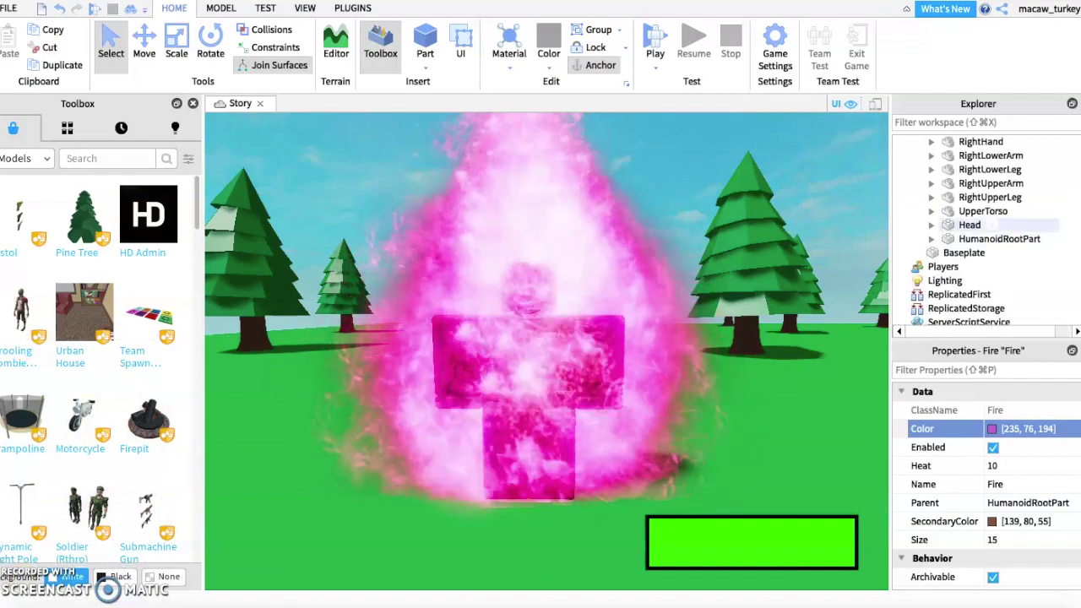
pyautogui.scroll(3, 993, 224)
pyautogui.scroll(1, 993, 224)
pyautogui.scroll(2, 993, 225)
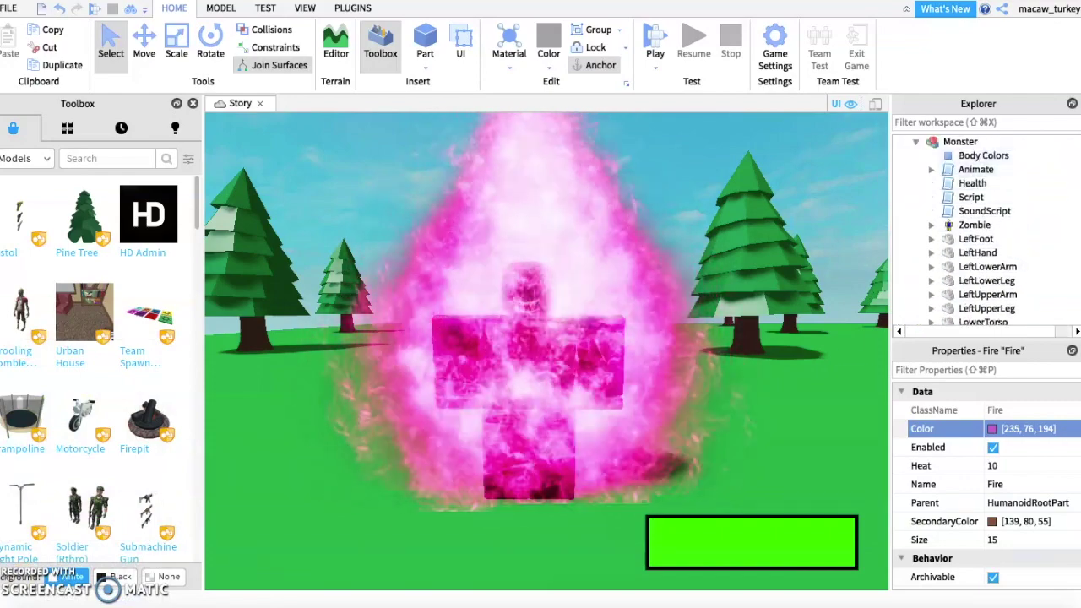
pyautogui.click(915, 141)
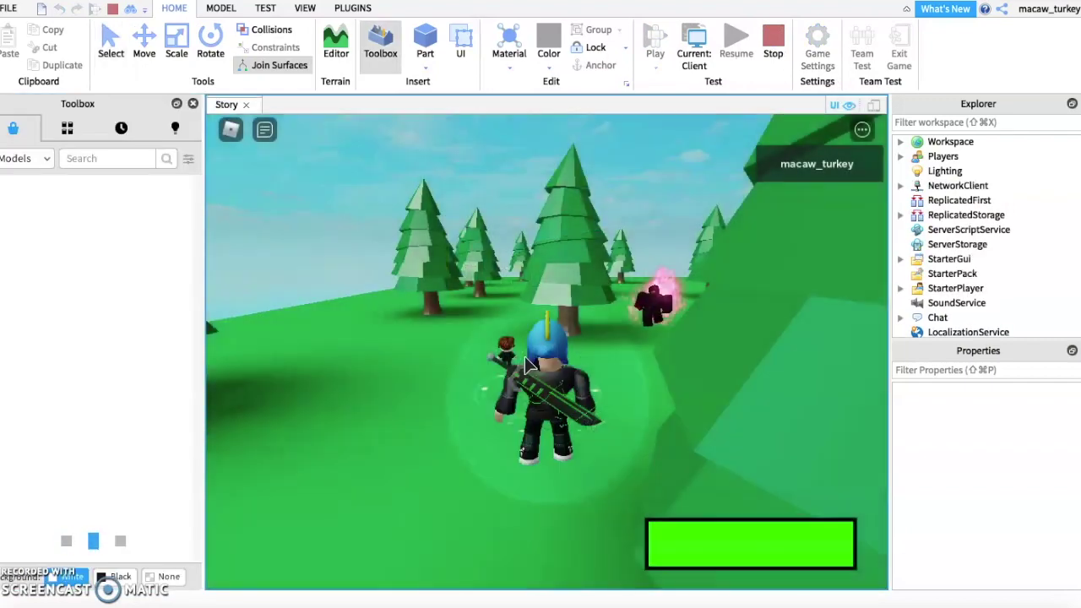
pyautogui.press('s')
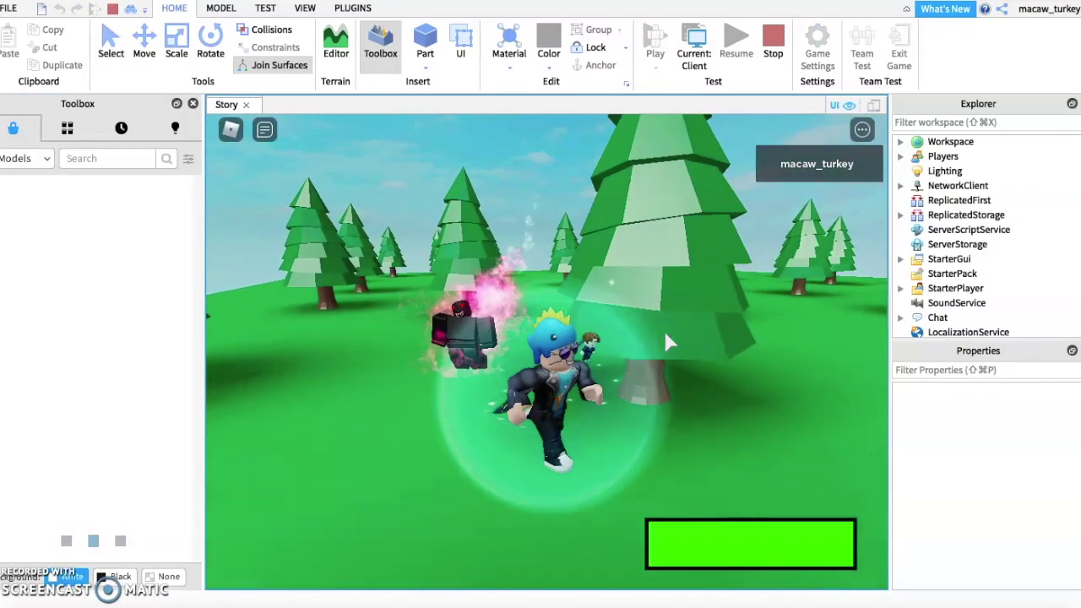
pyautogui.press('a')
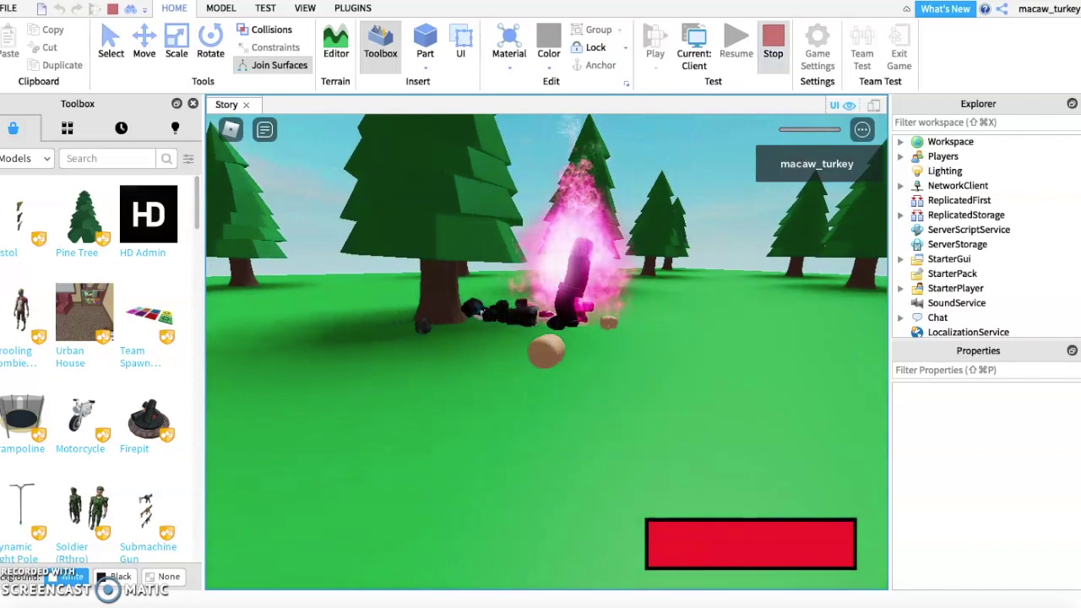
pyautogui.click(773, 47)
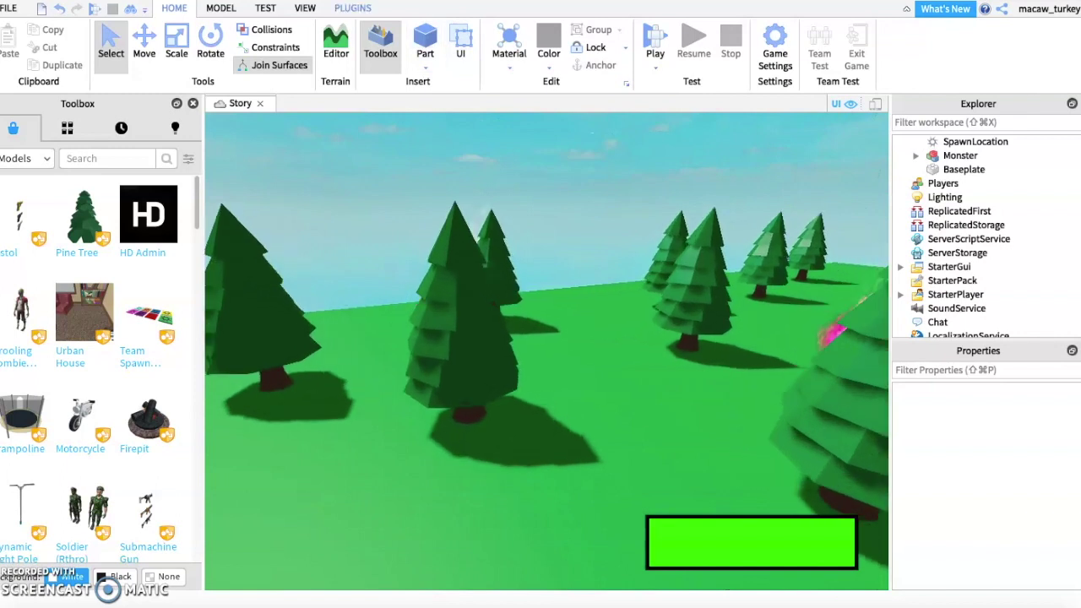
# Step: Insert a blocky R15 Dummy using the rig builder plugin
pyautogui.click(352, 7)
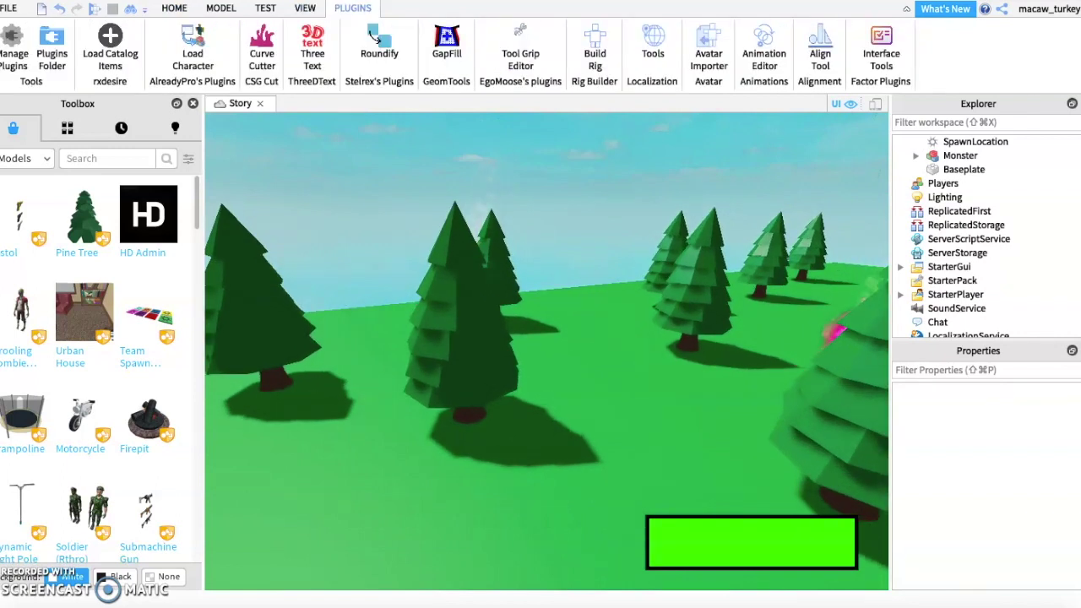
pyautogui.click(594, 51)
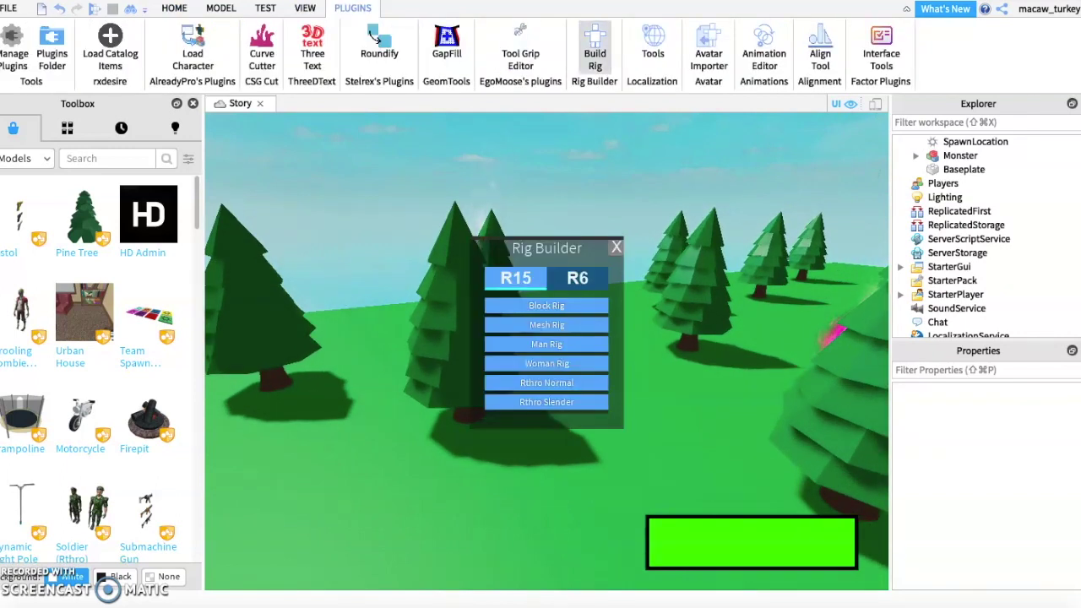
pyautogui.click(547, 305)
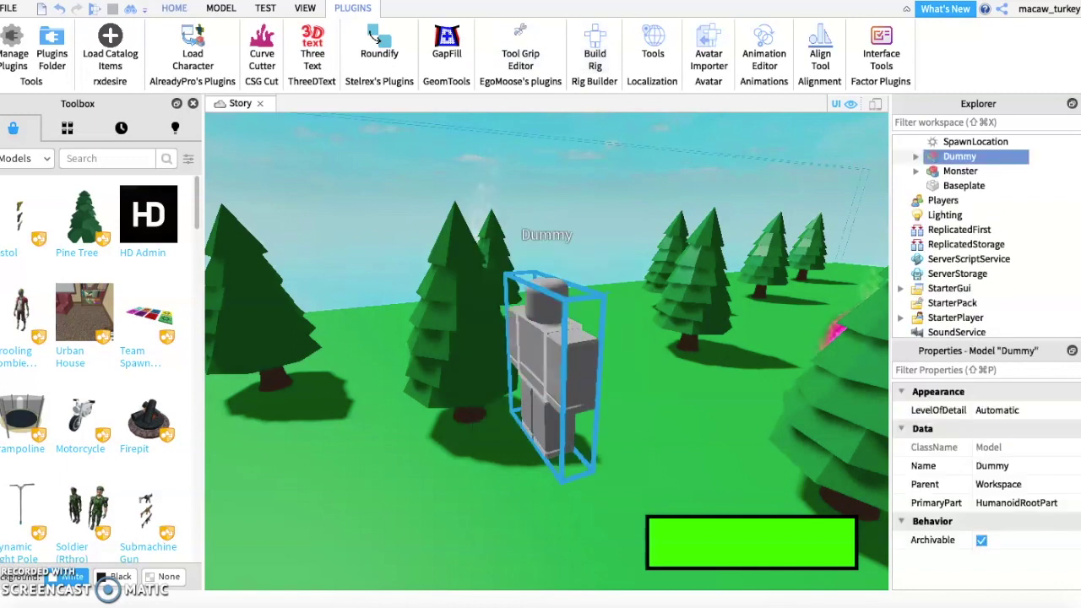
pyautogui.click(174, 8)
# Step: Move the Dummy left onto open grass and frame it in view
pyautogui.moveTo(549, 372); pyautogui.dragTo(310, 448)
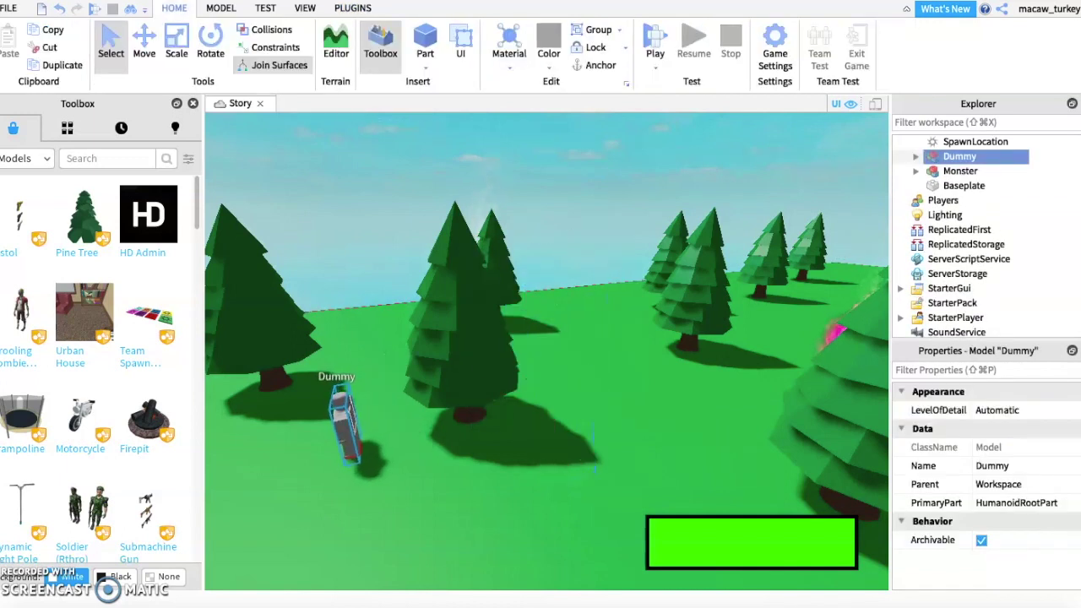
pyautogui.press('f')
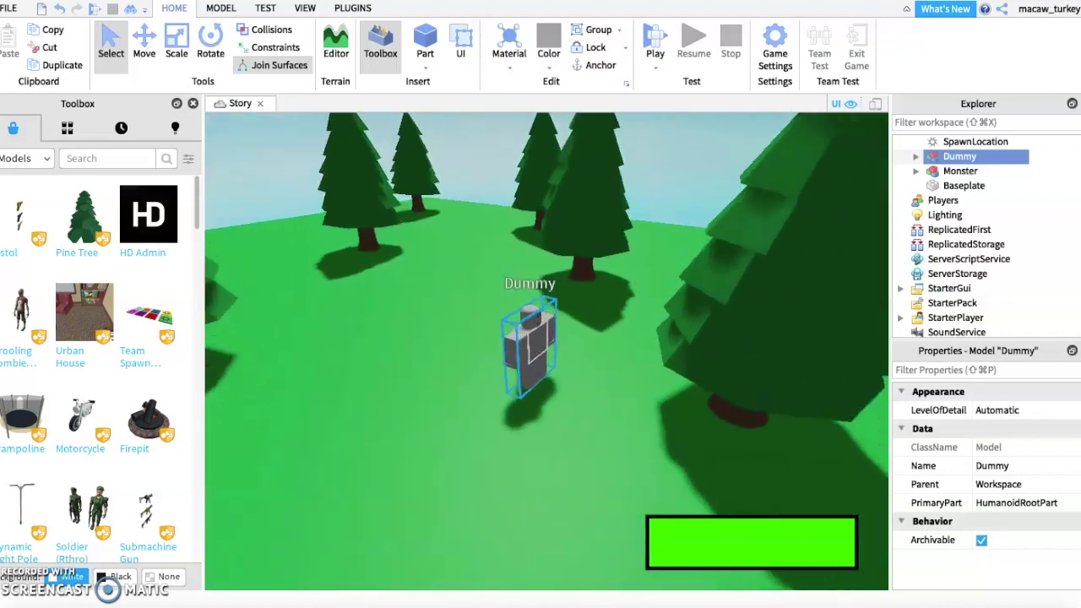
pyautogui.scroll(-5, 546, 351)
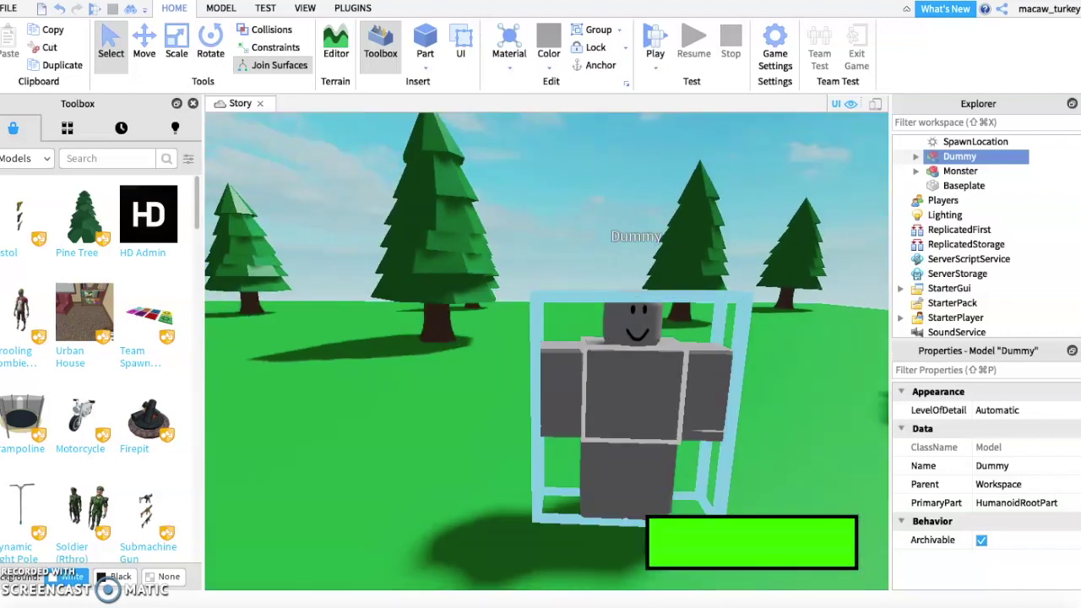
pyautogui.press('a')
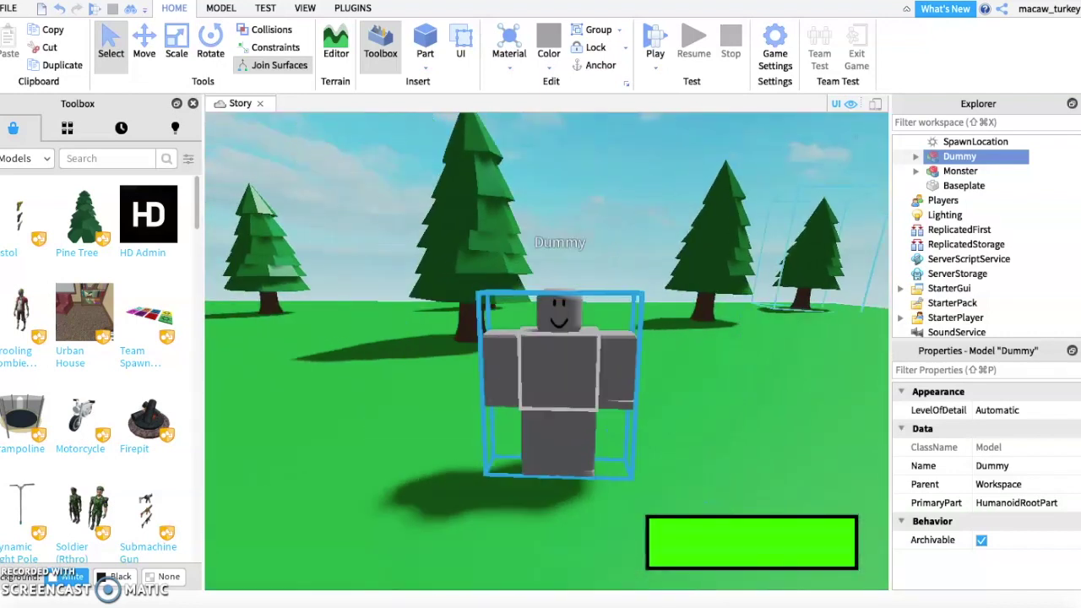
# Step: Expand the Dummy in Explorer and scroll through its body parts
pyautogui.click(916, 156)
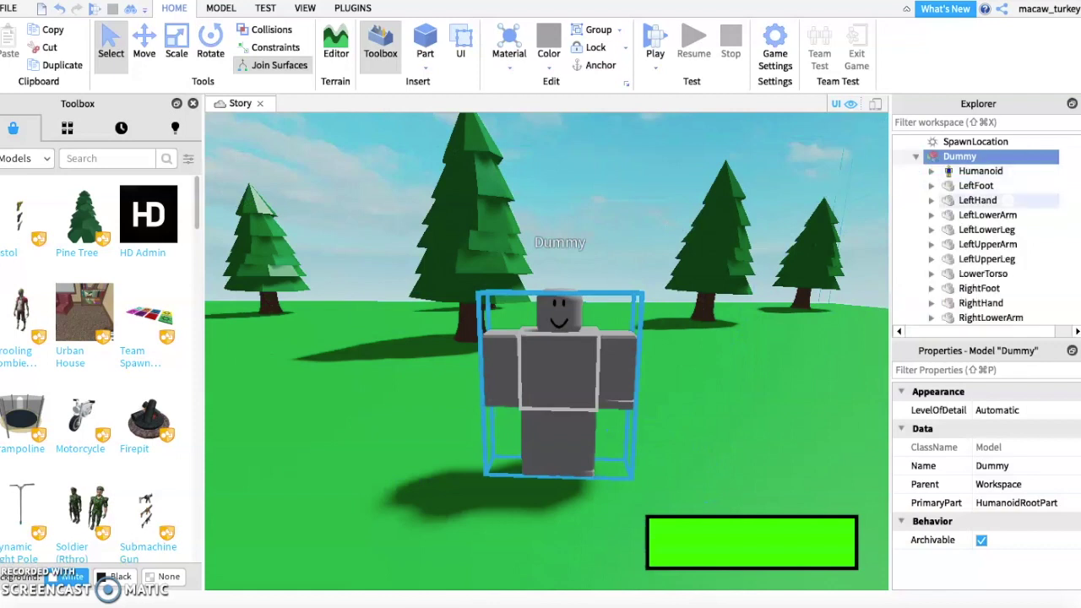
pyautogui.scroll(-2, 1006, 185)
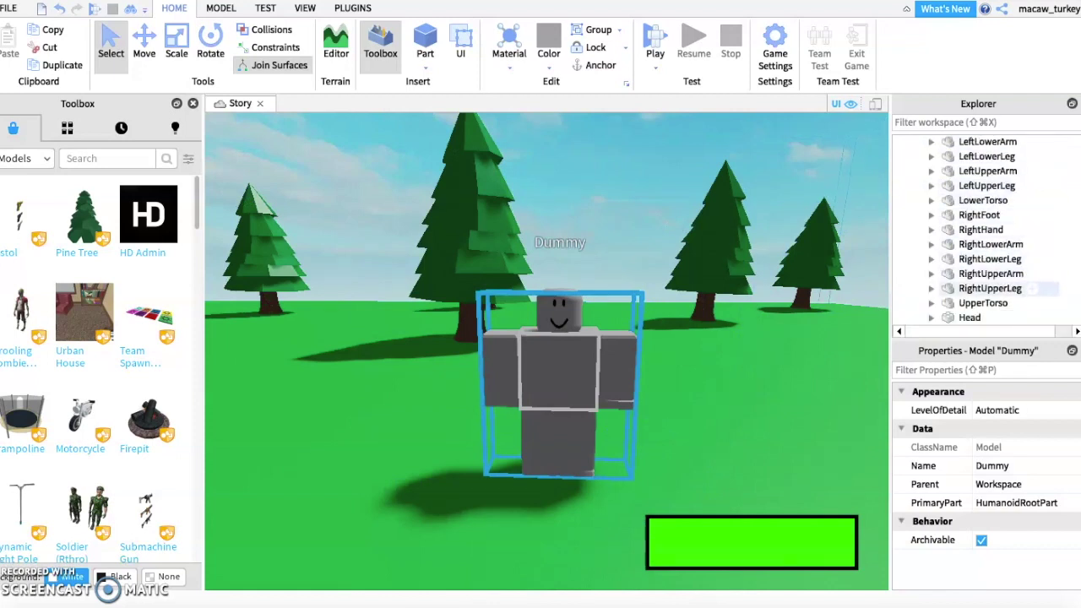
pyautogui.scroll(-2, 988, 304)
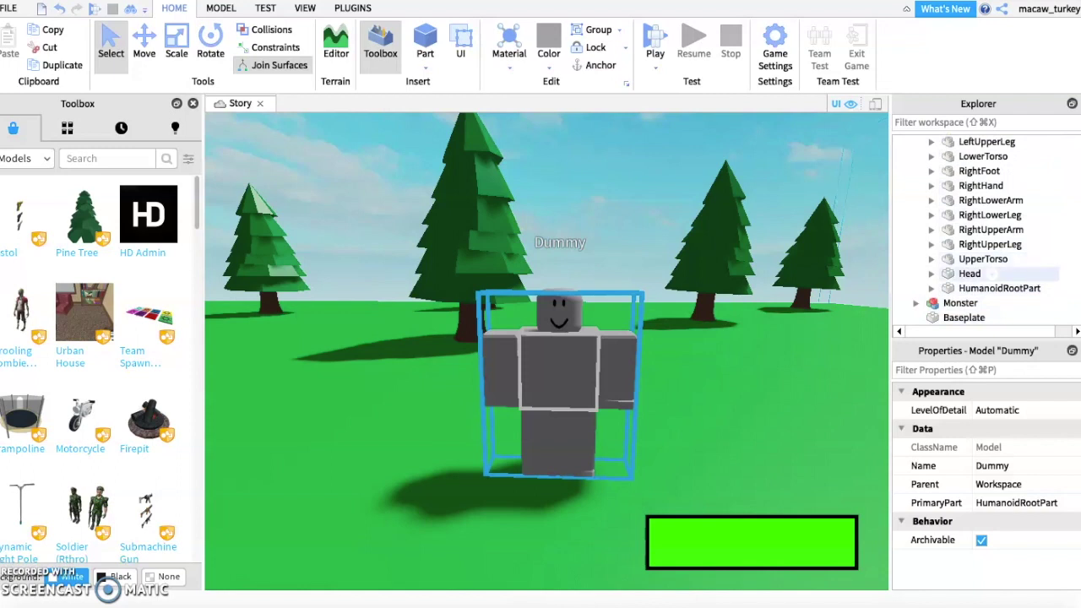
# Step: Set all the Dummy's body parts to Light orange BrickColor, then deselect
pyautogui.moveTo(971, 273); pyautogui.dragTo(1004, 244)
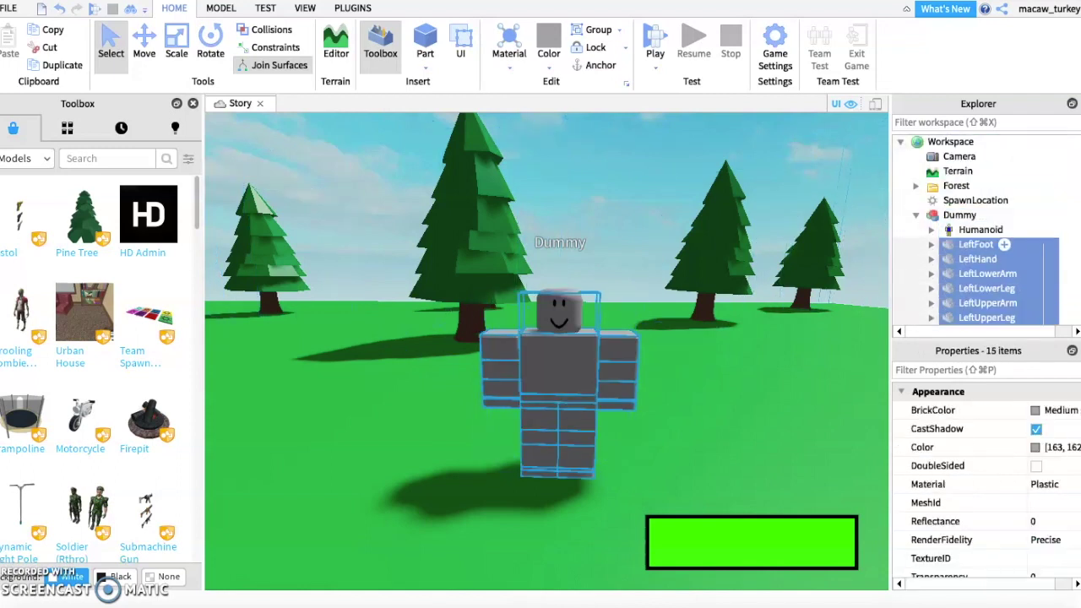
pyautogui.click(1056, 409)
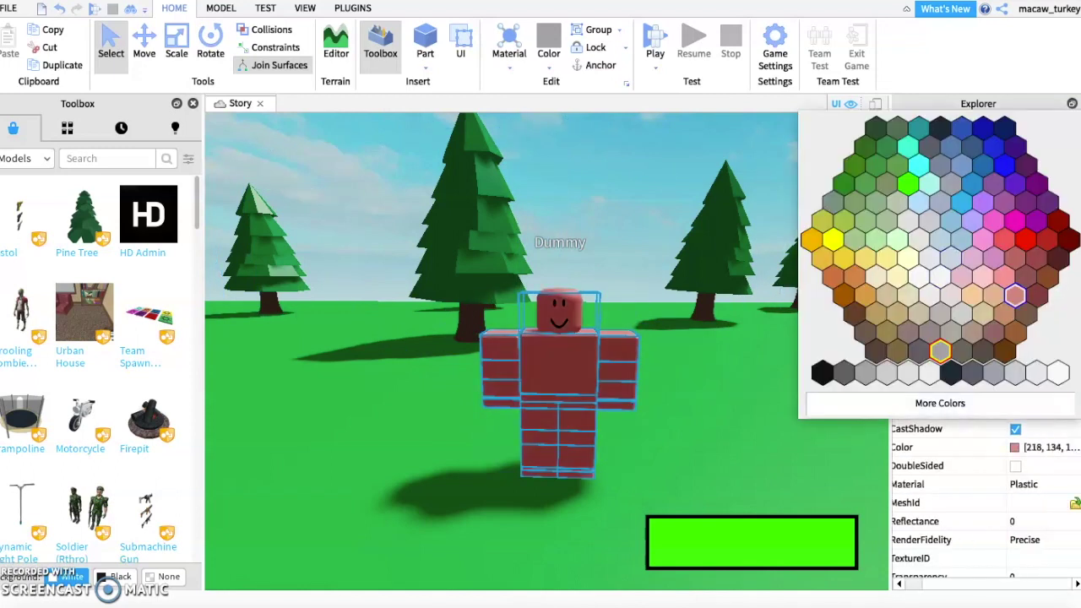
pyautogui.click(993, 295)
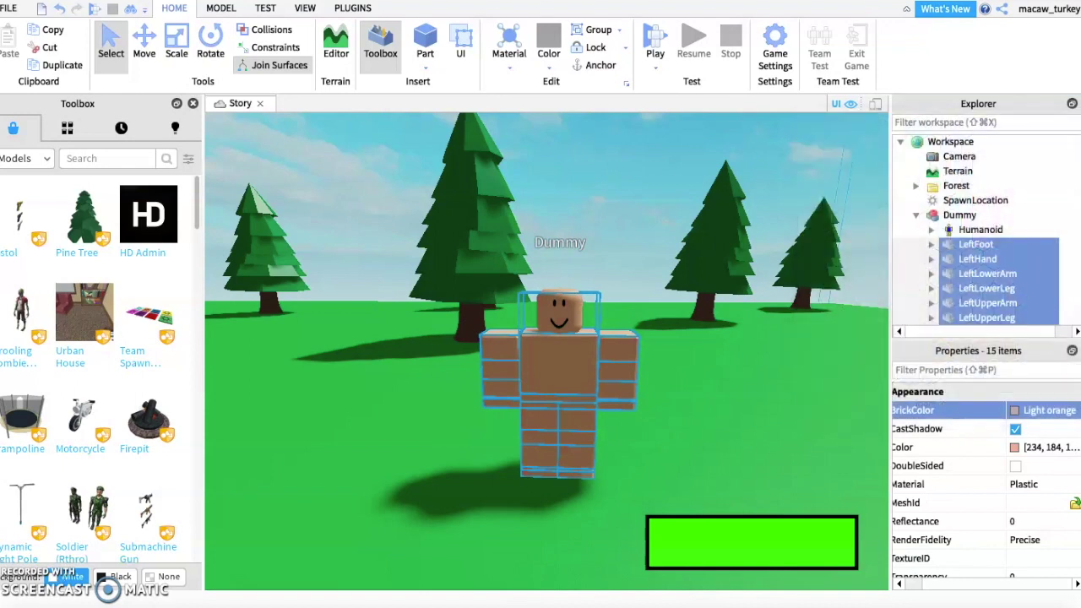
pyautogui.click(849, 135)
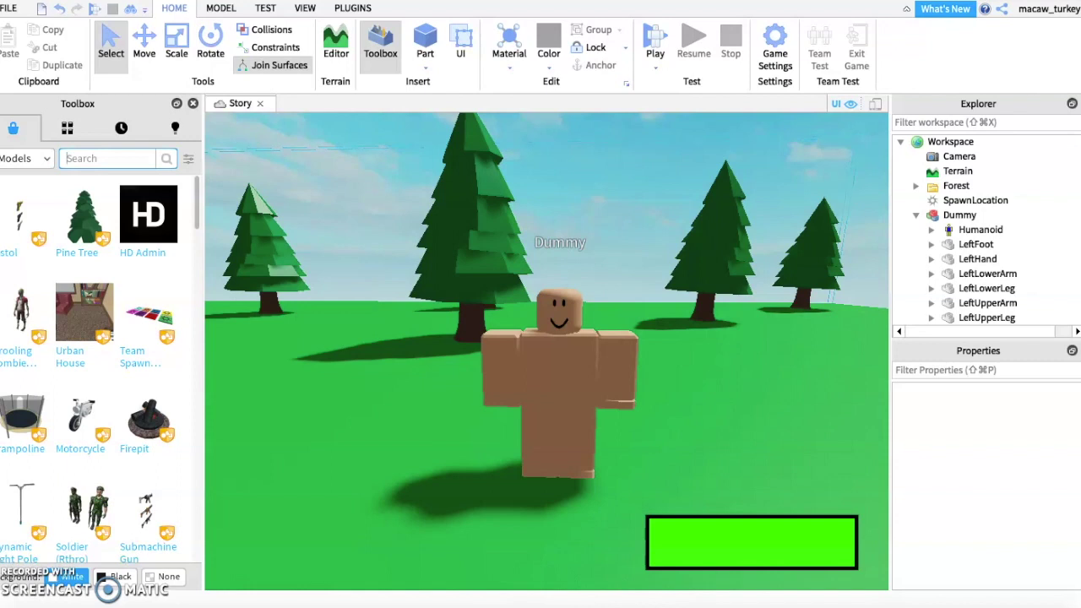
pyautogui.click(109, 158)
pyautogui.write('RFMC')
# Step: Search the Toolbox for RFMC and insert the RFMC Faces model
pyautogui.press('Return')
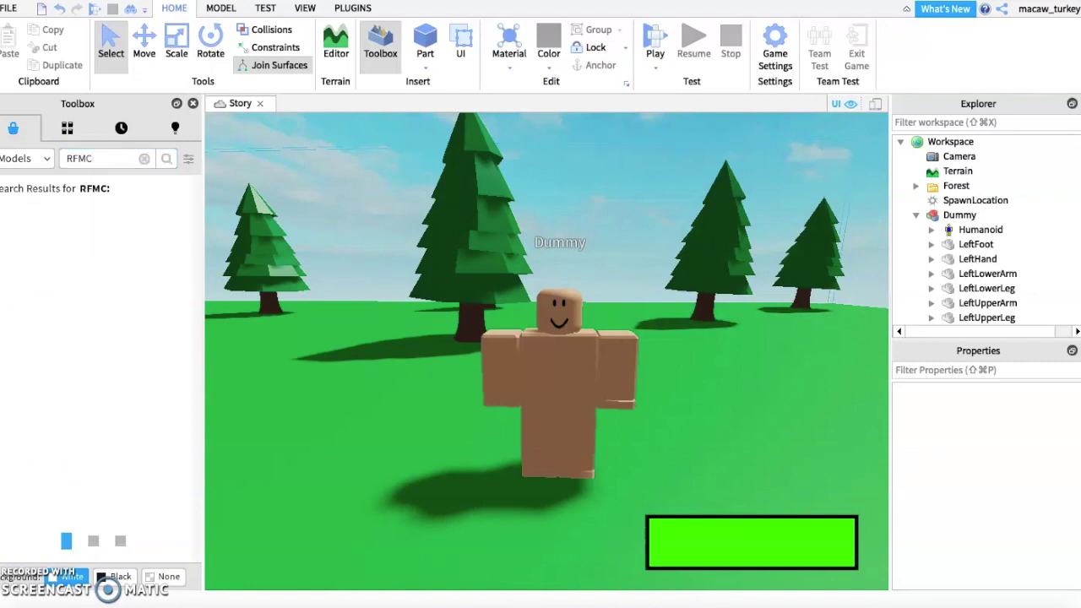
pyautogui.press('w')
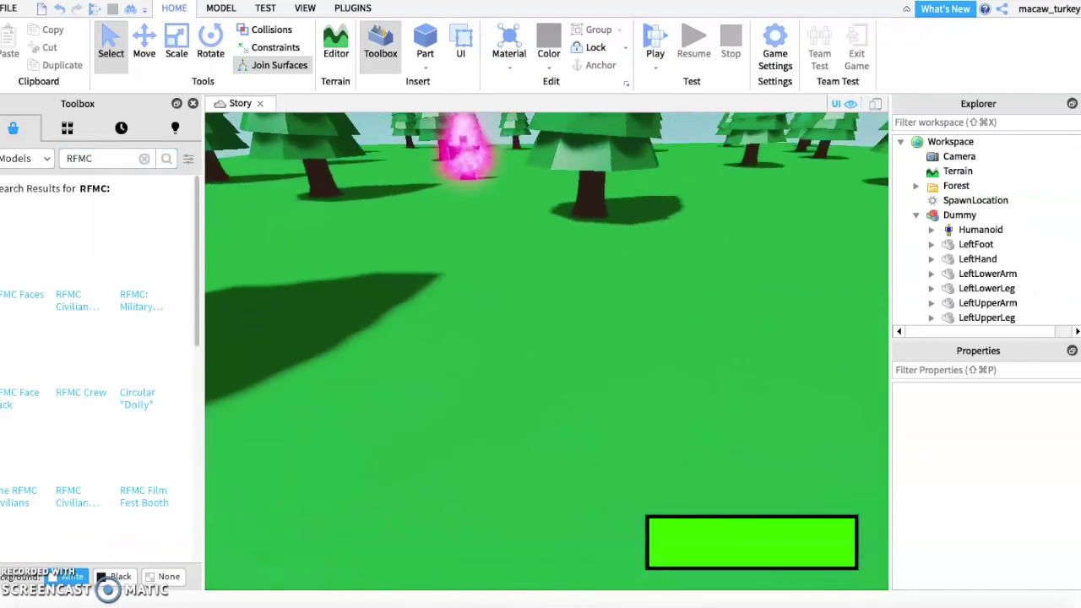
pyautogui.press('s')
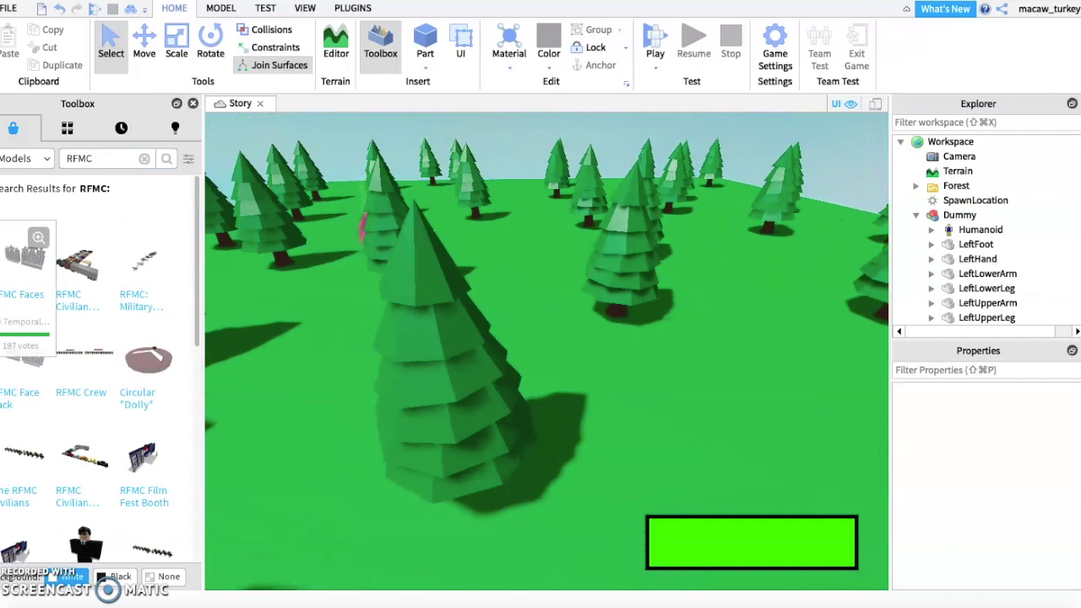
pyautogui.click(26, 256)
# Step: Browse the faces wall and move a chosen face decal onto the Dummy's Head
pyautogui.press('w')
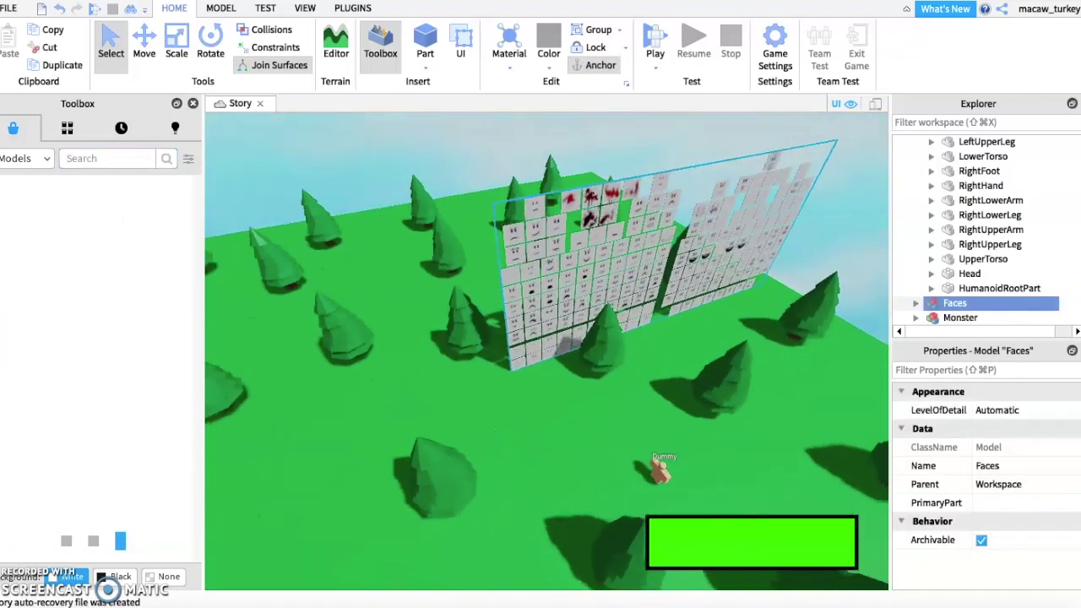
pyautogui.press('s')
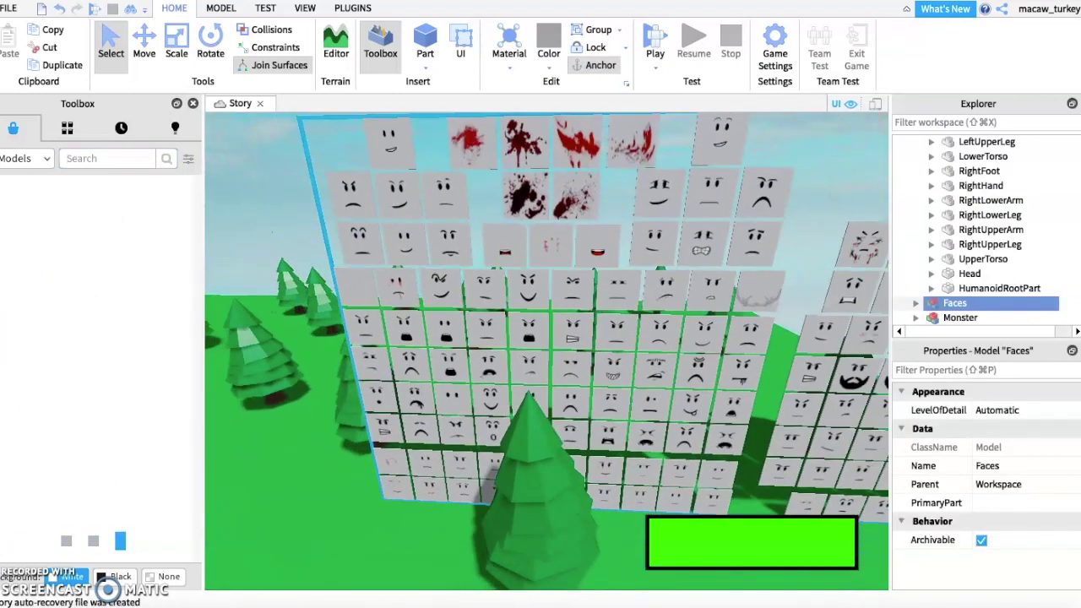
pyautogui.press('d')
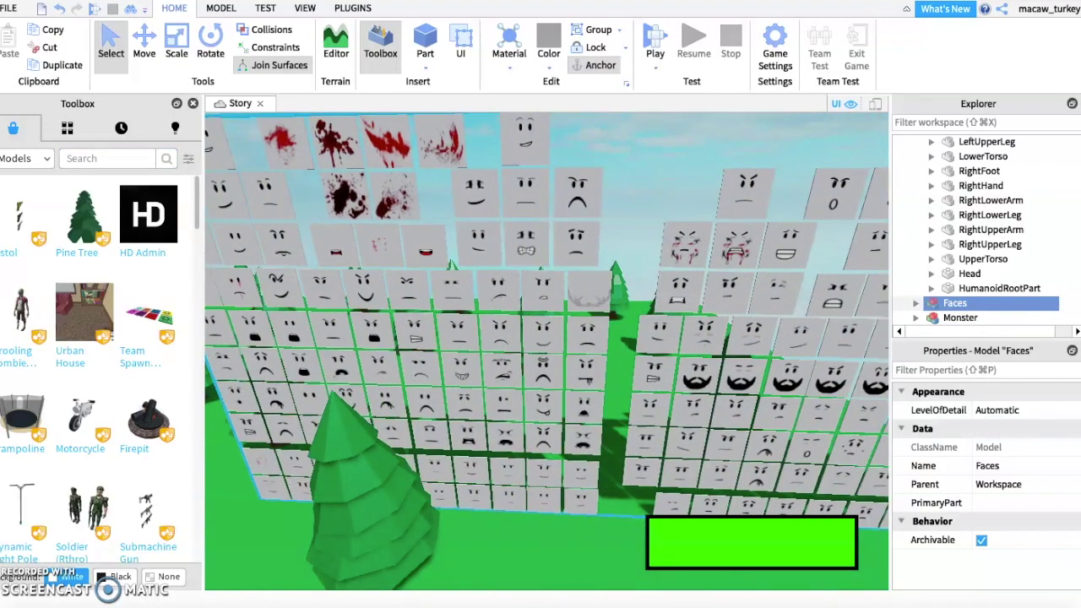
pyautogui.press('e')
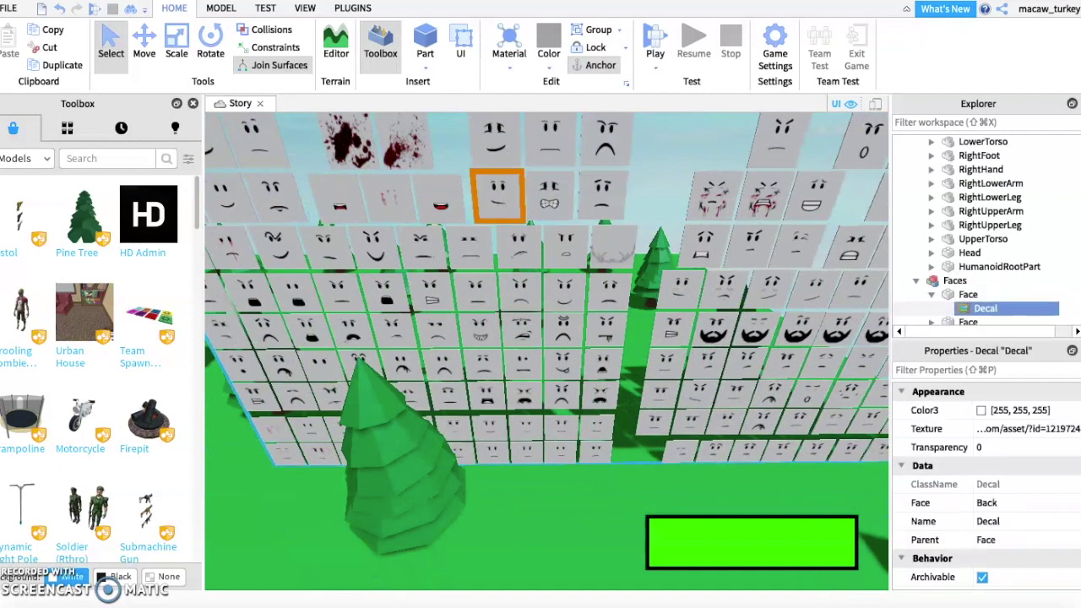
pyautogui.moveTo(1008, 308); pyautogui.dragTo(972, 255)
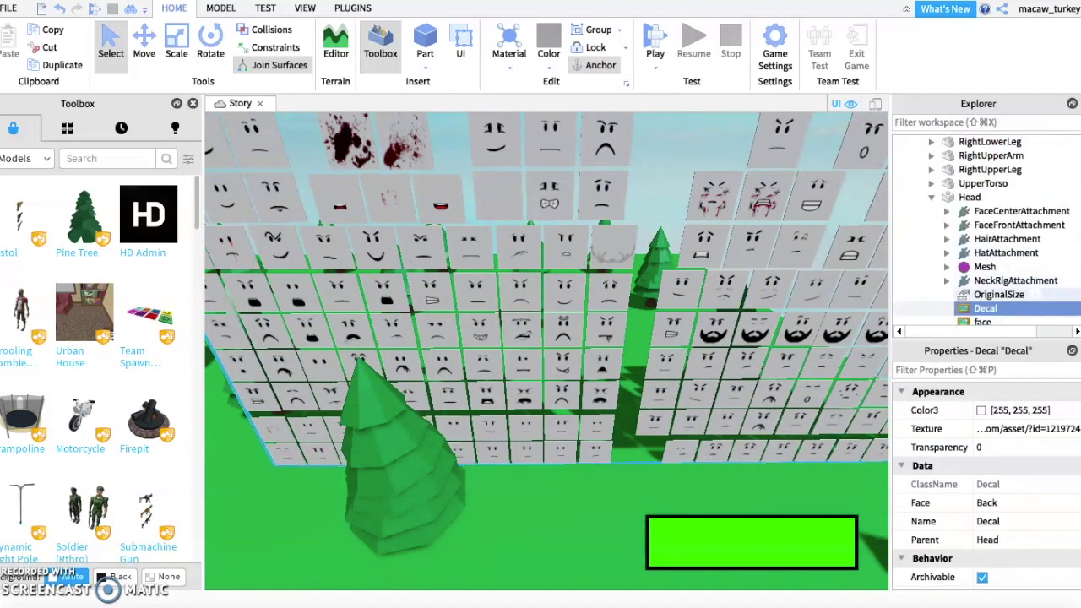
# Step: Delete the Faces model from the scene
pyautogui.scroll(-4, 989, 239)
pyautogui.click(977, 225)
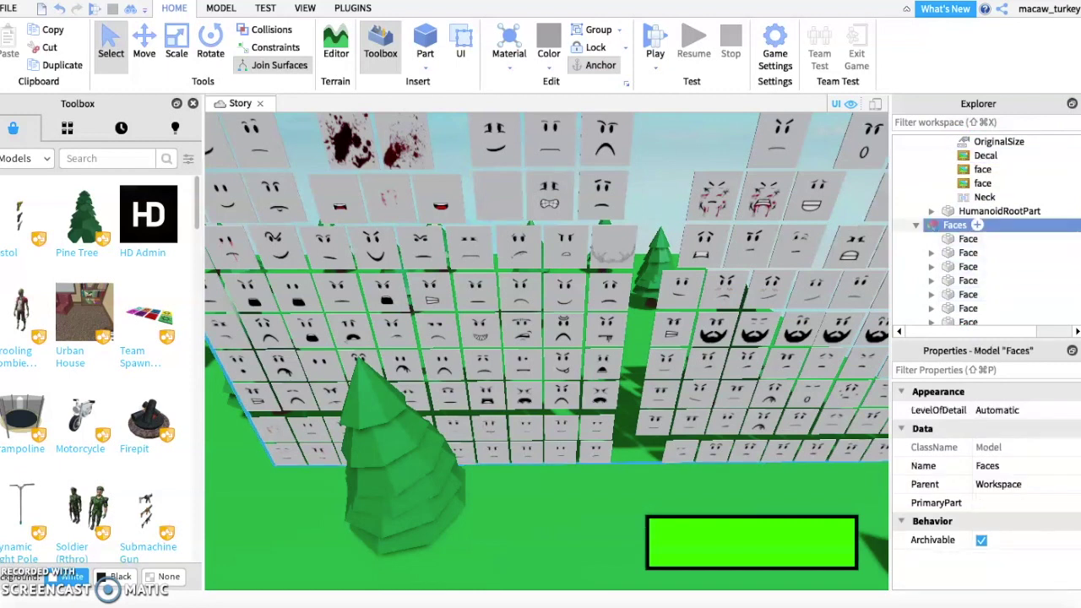
pyautogui.press('Delete')
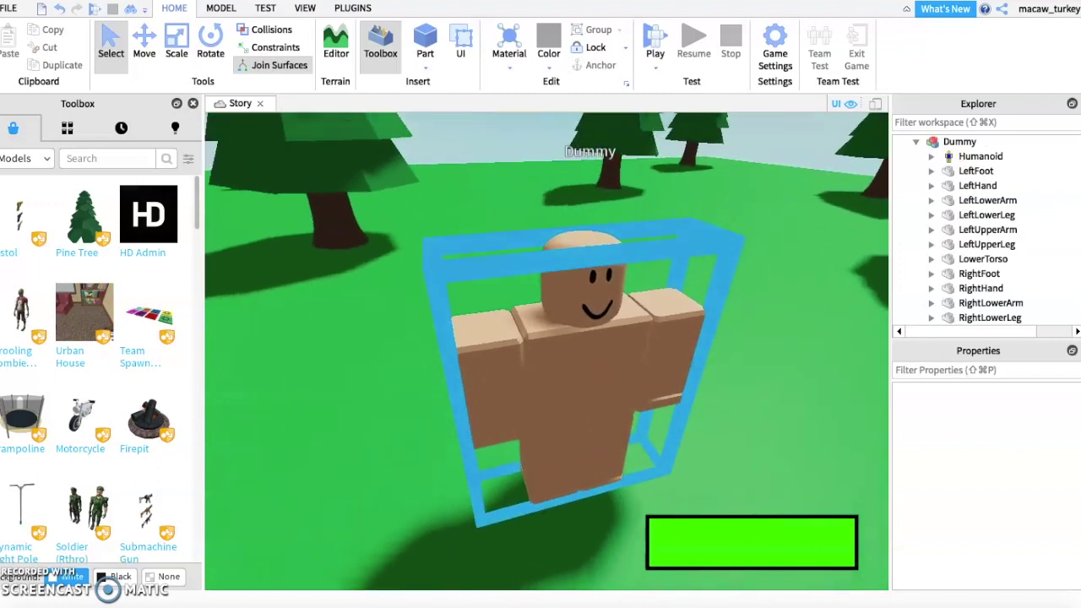
# Step: Set the new face decal's Face property to Front
pyautogui.scroll(-3, 988, 228)
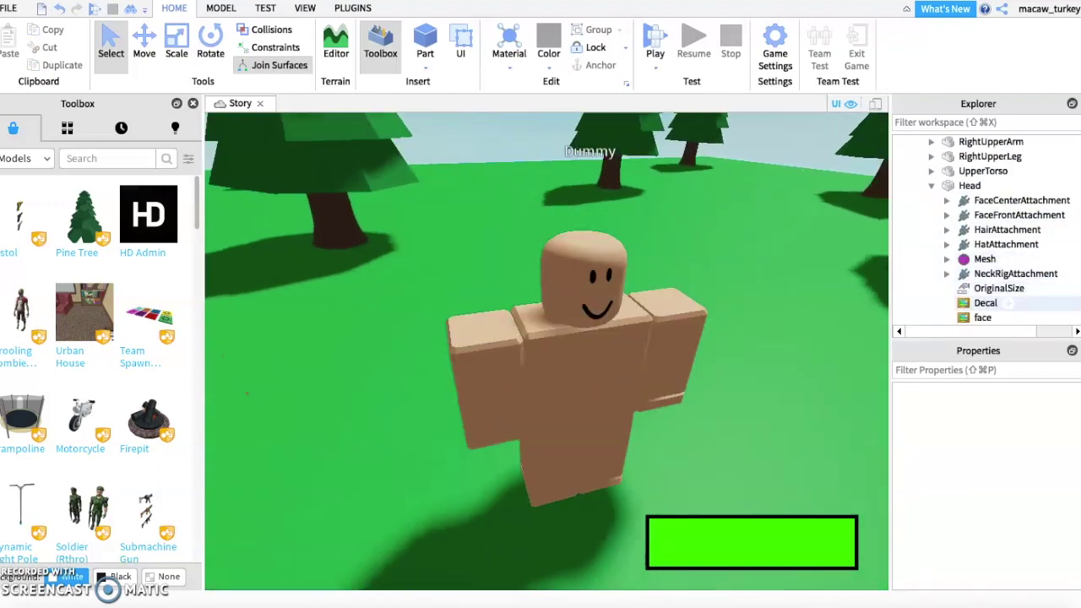
pyautogui.click(986, 303)
pyautogui.click(991, 503)
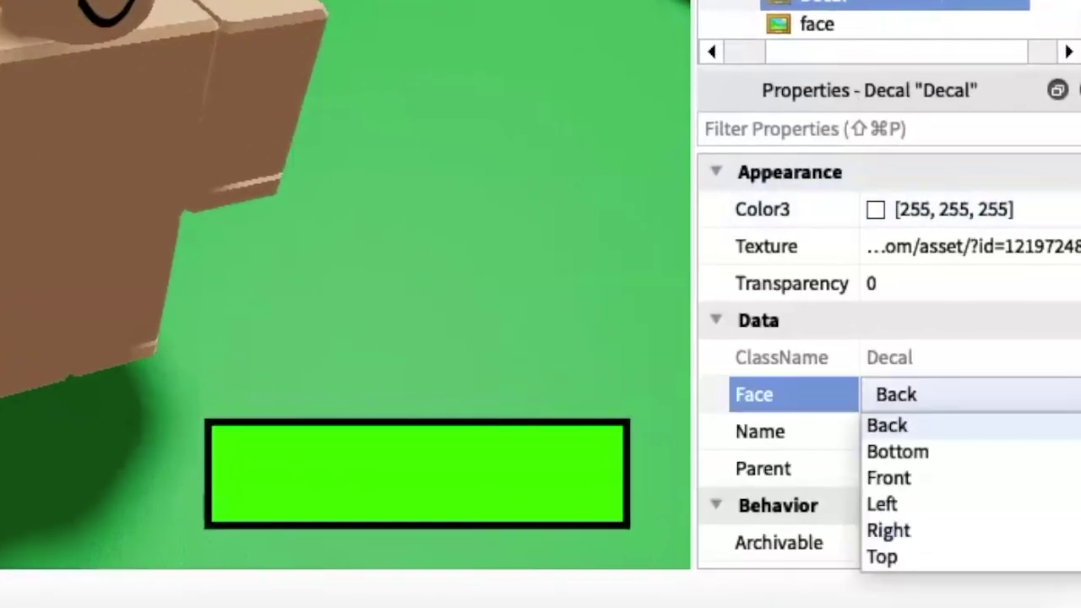
pyautogui.click(888, 478)
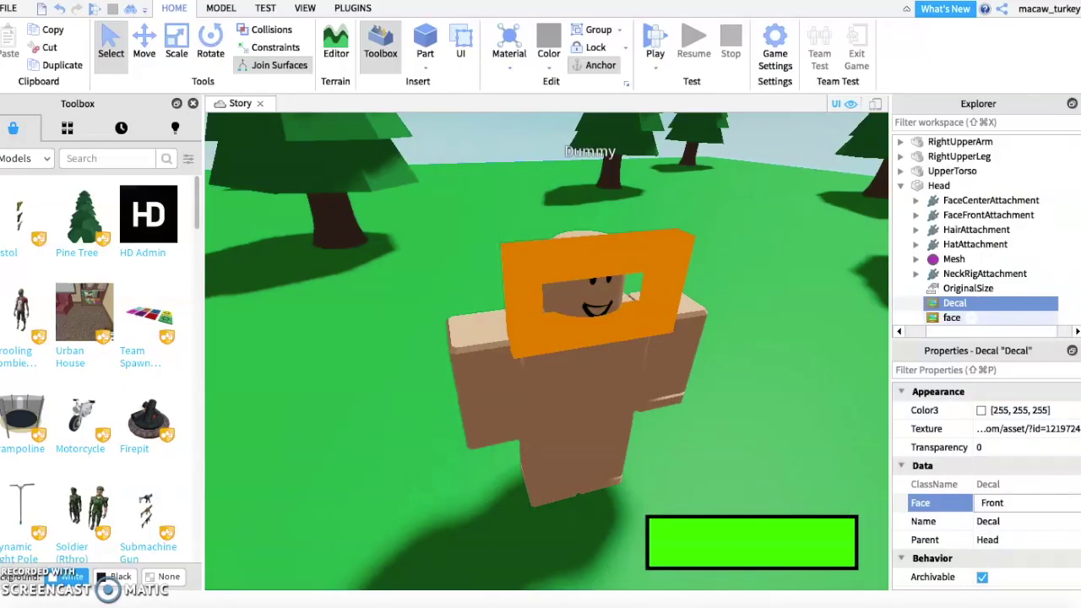
# Step: Remove the old face decals from the Dummy's head
pyautogui.click(970, 318)
pyautogui.hotkey('ctrl', 'd')
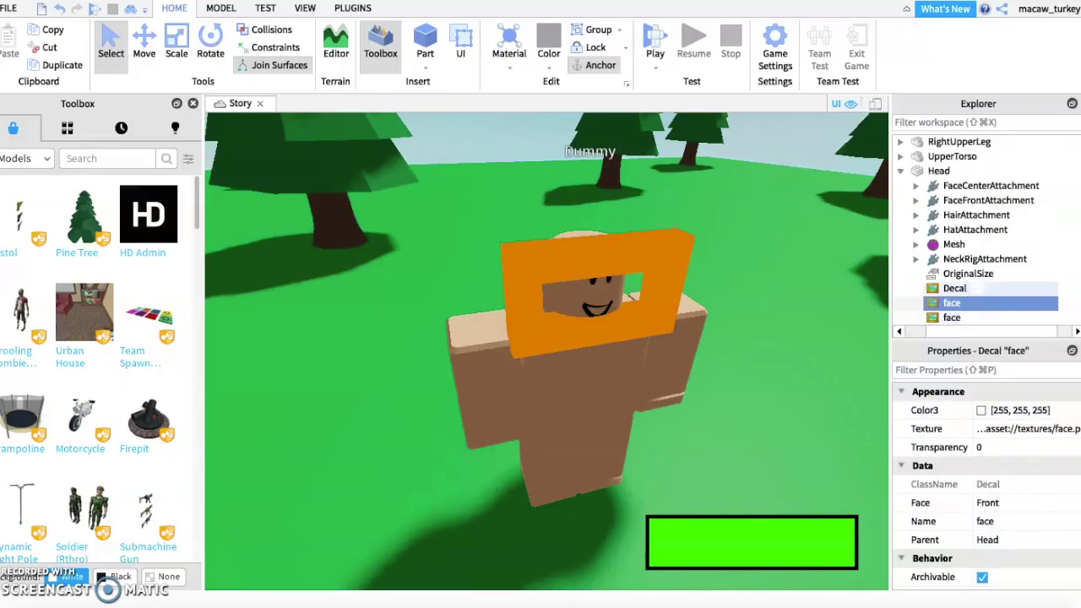
pyautogui.press('Delete')
# Step: Rename the new decal to 'face'
pyautogui.click(955, 288)
pyautogui.click(1014, 521)
pyautogui.write('f')
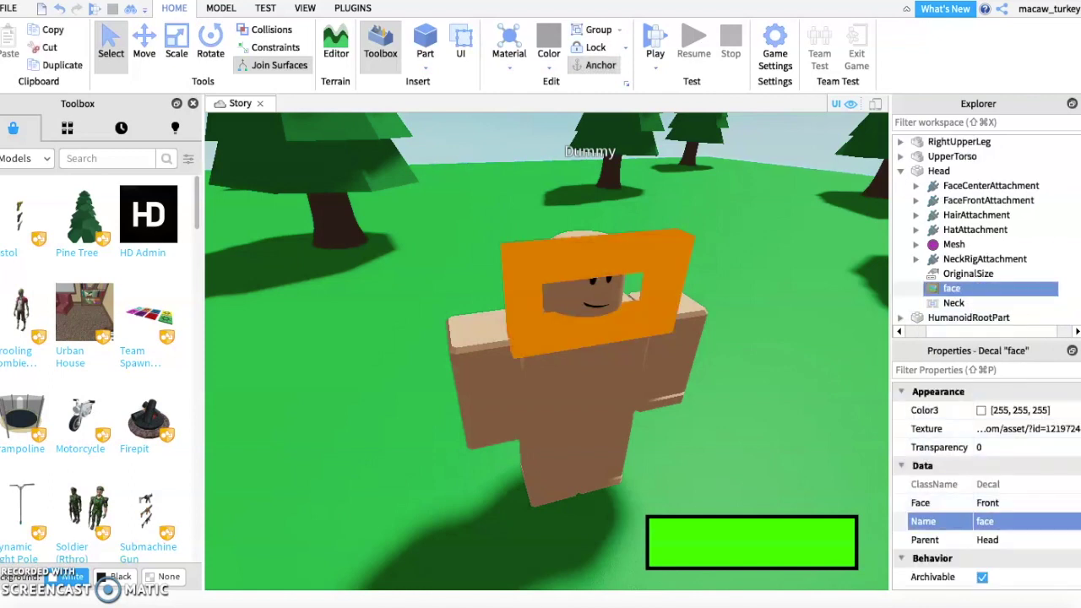
pyautogui.scroll(5, 547, 351)
pyautogui.scroll(-5, 547, 352)
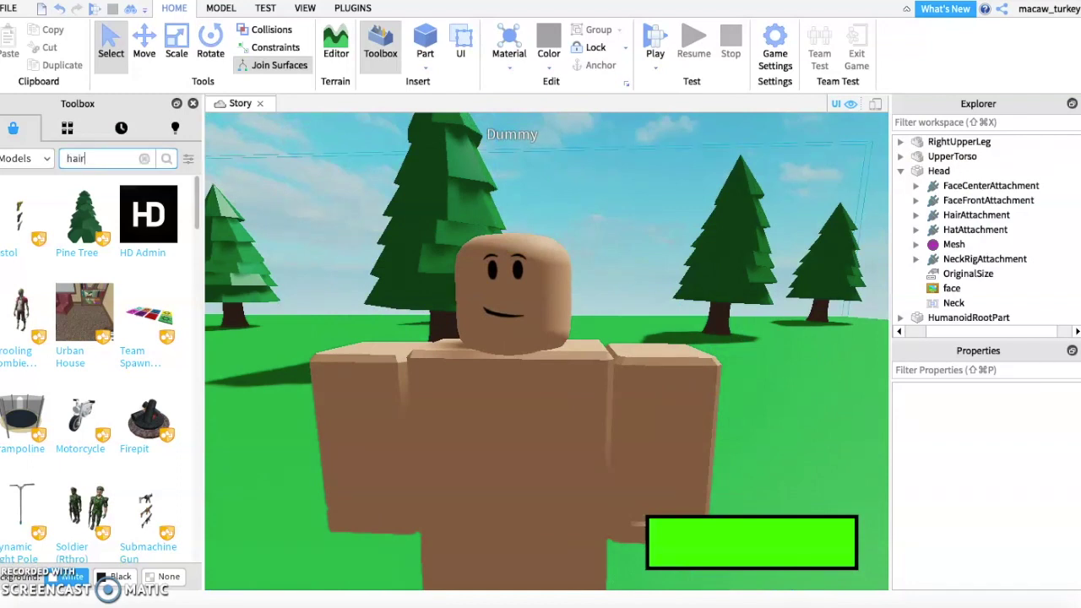
# Step: Search the Toolbox for hair and place ChestnutStyle hair inside the Dummy
pyautogui.write('ir')
pyautogui.press('Return')
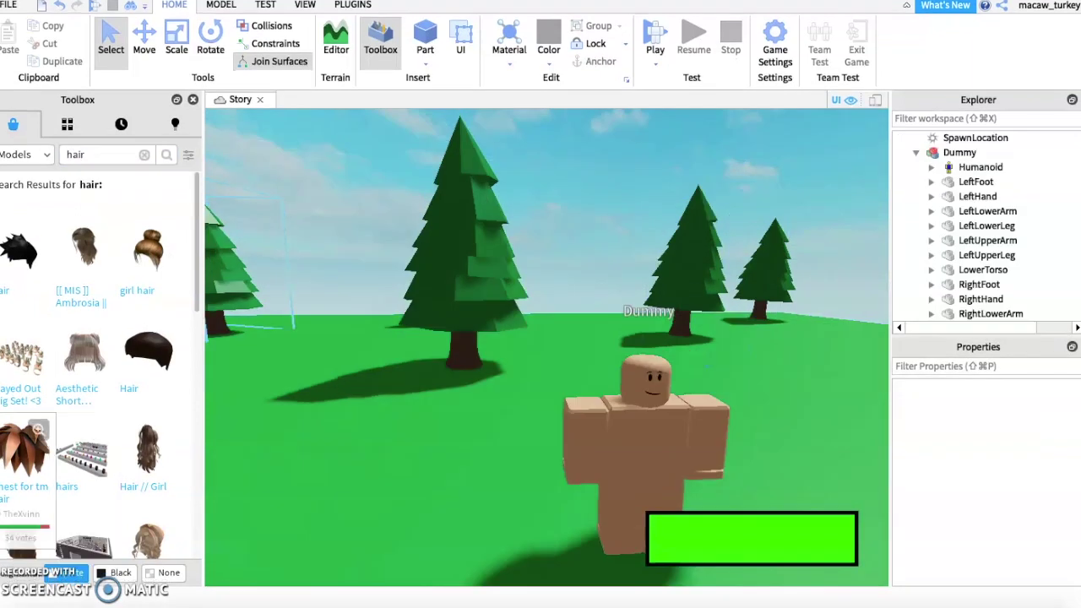
pyautogui.click(26, 460)
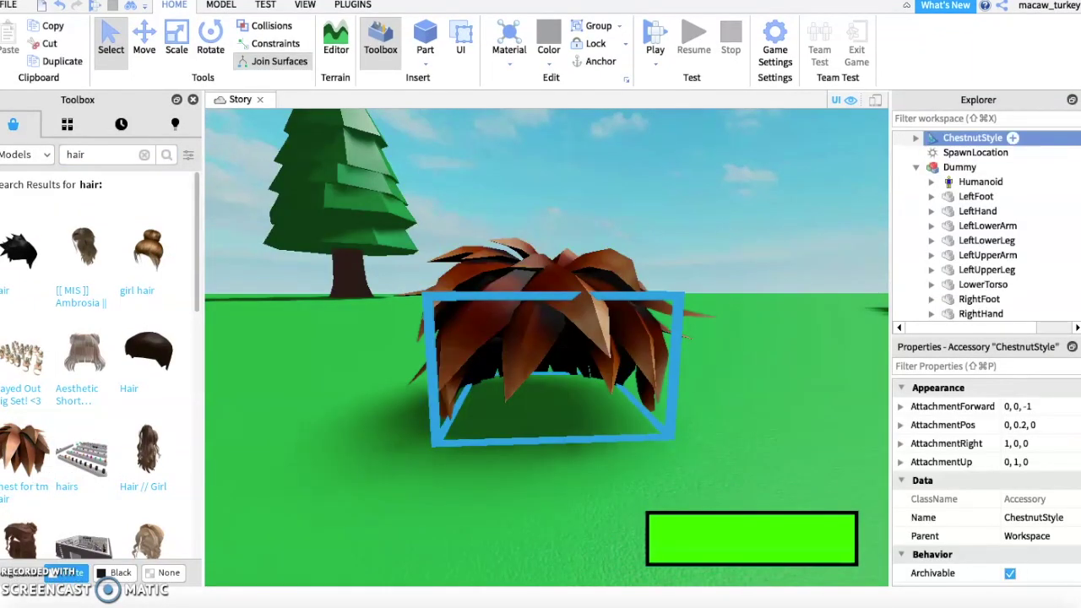
pyautogui.moveTo(972, 138); pyautogui.dragTo(960, 167)
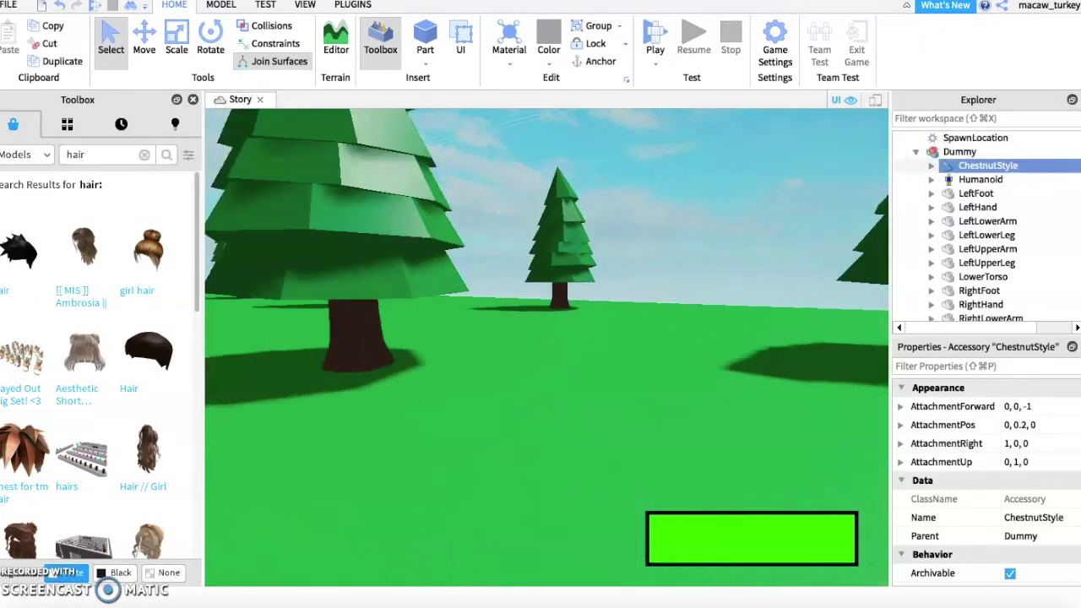
# Step: Collapse the Dummy in Explorer and orbit and zoom to inspect the hair
pyautogui.press('f')
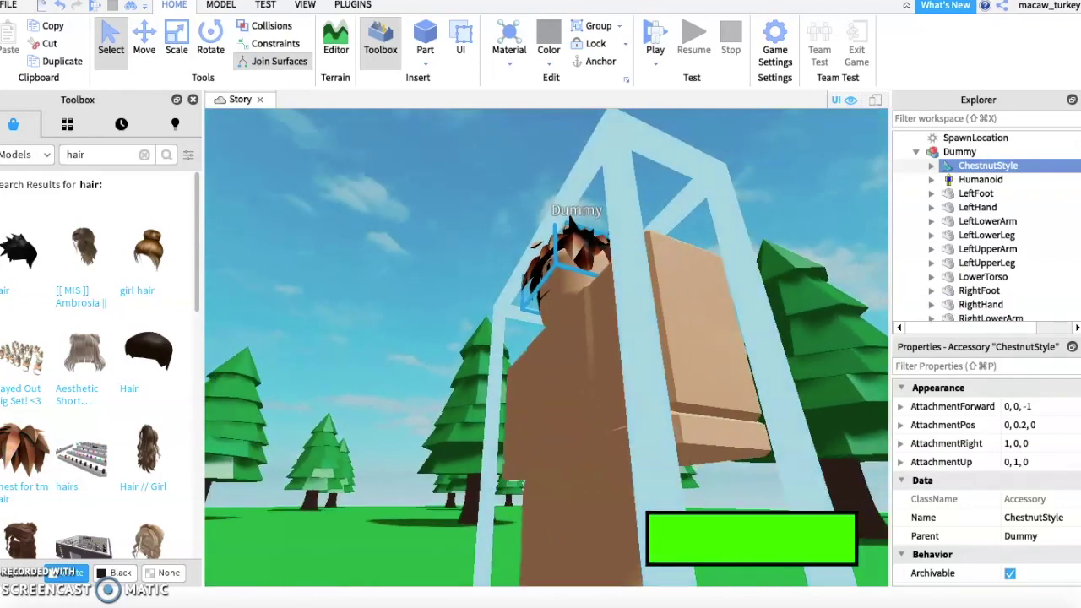
pyautogui.moveTo(547, 347); pyautogui.dragTo(546, 348, button='right')
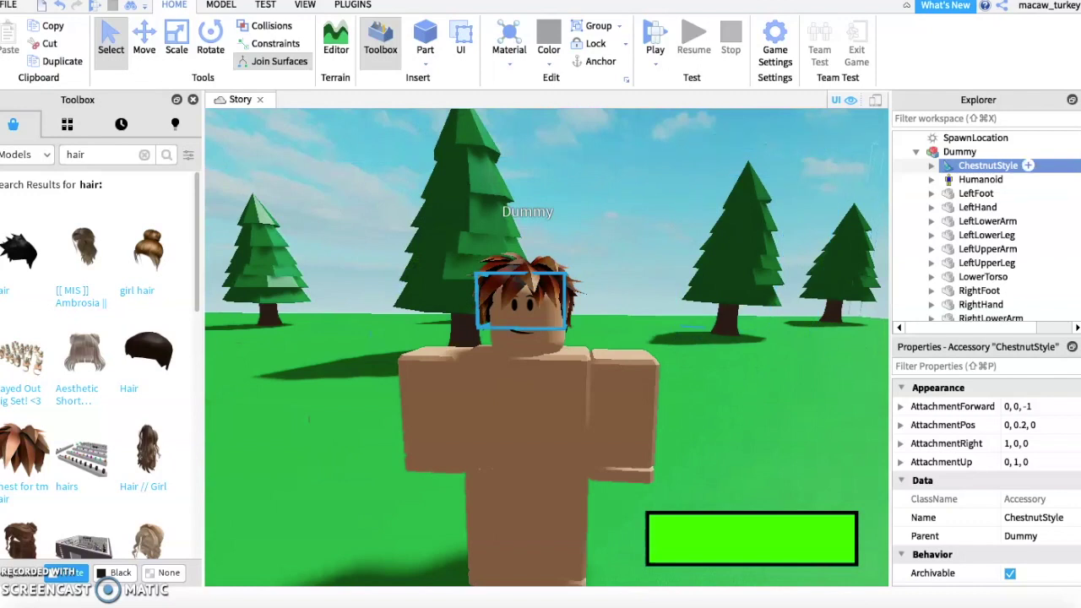
pyautogui.click(916, 151)
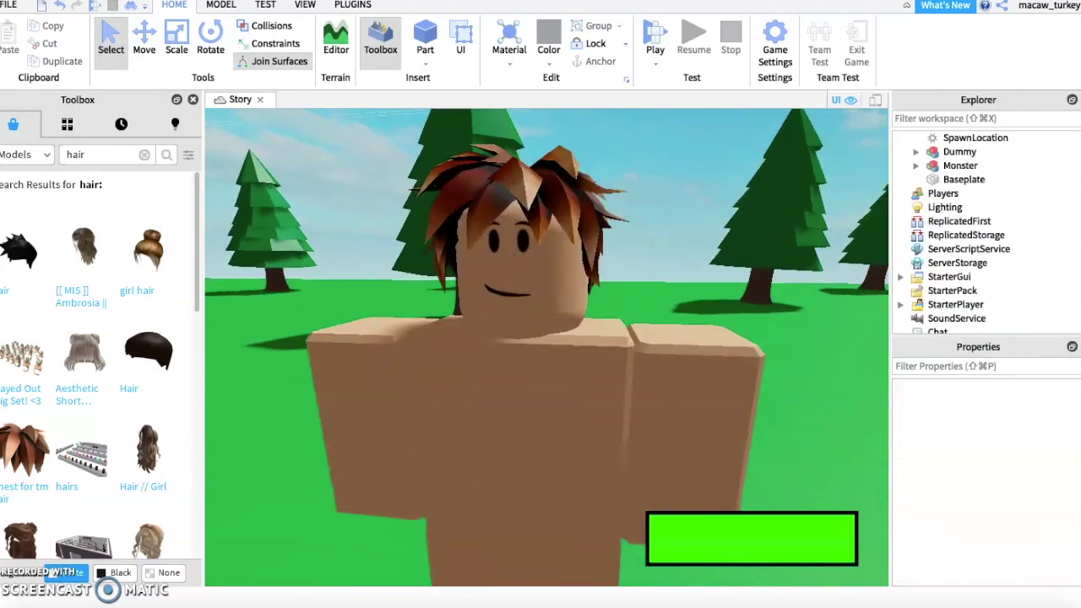
pyautogui.moveTo(547, 347); pyautogui.dragTo(546, 347, button='right')
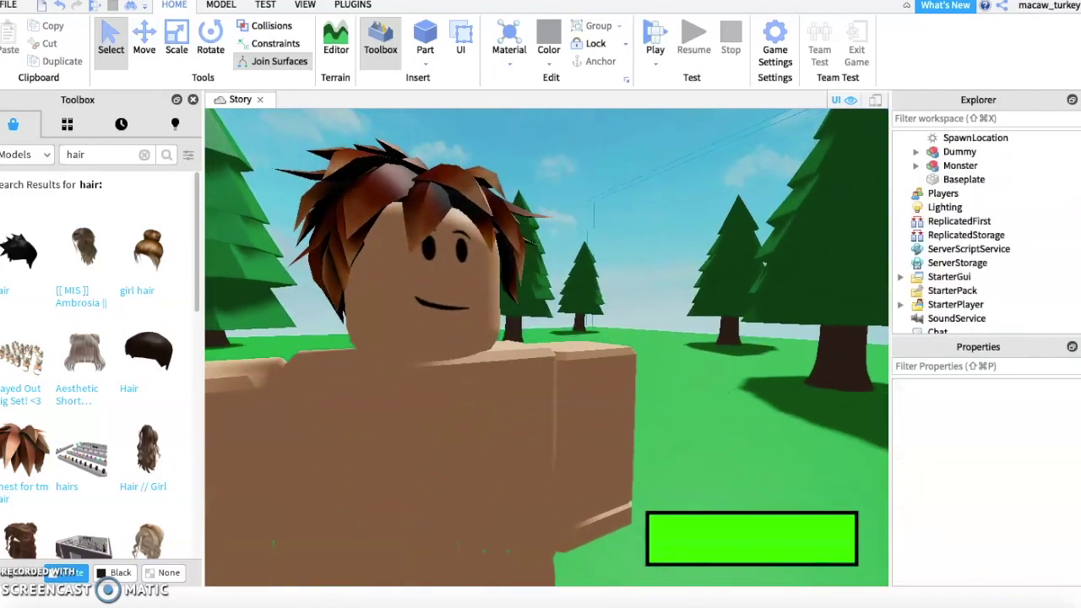
pyautogui.scroll(-5, 546, 347)
pyautogui.scroll(2, 546, 347)
pyautogui.scroll(2, 547, 347)
pyautogui.scroll(2, 546, 347)
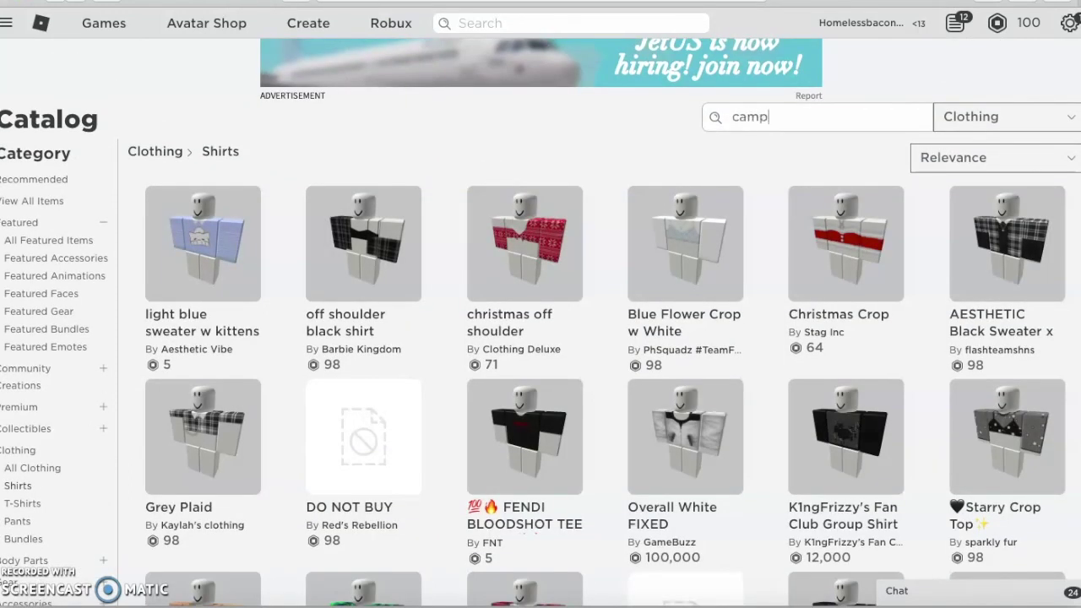
# Step: Search catalog Shirts for 'camper' and copy the brown CAMPER shirt's link
pyautogui.press('Return')
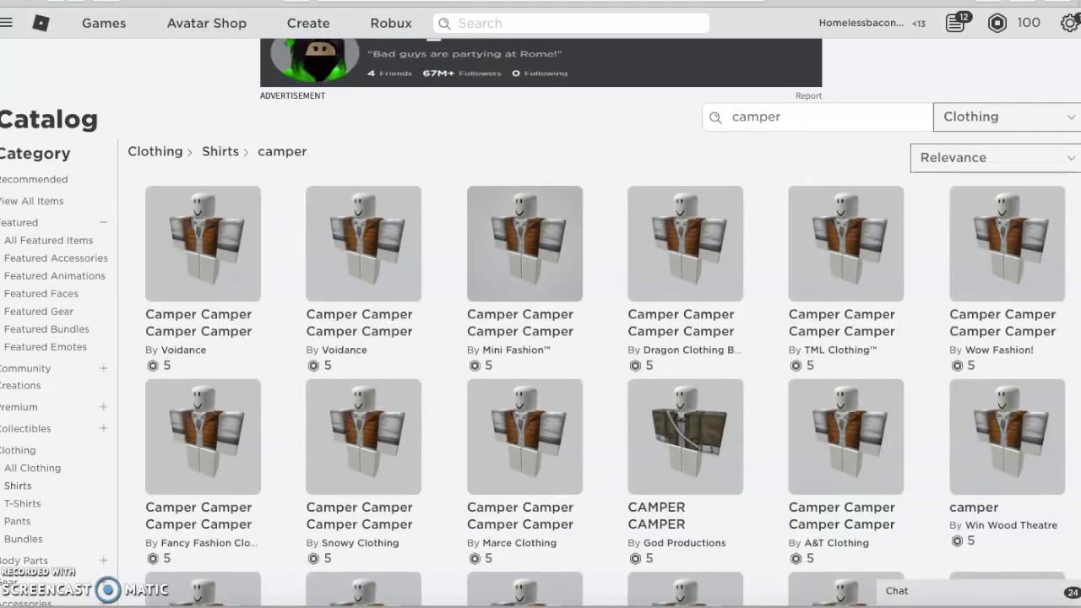
pyautogui.rightClick(722, 429)
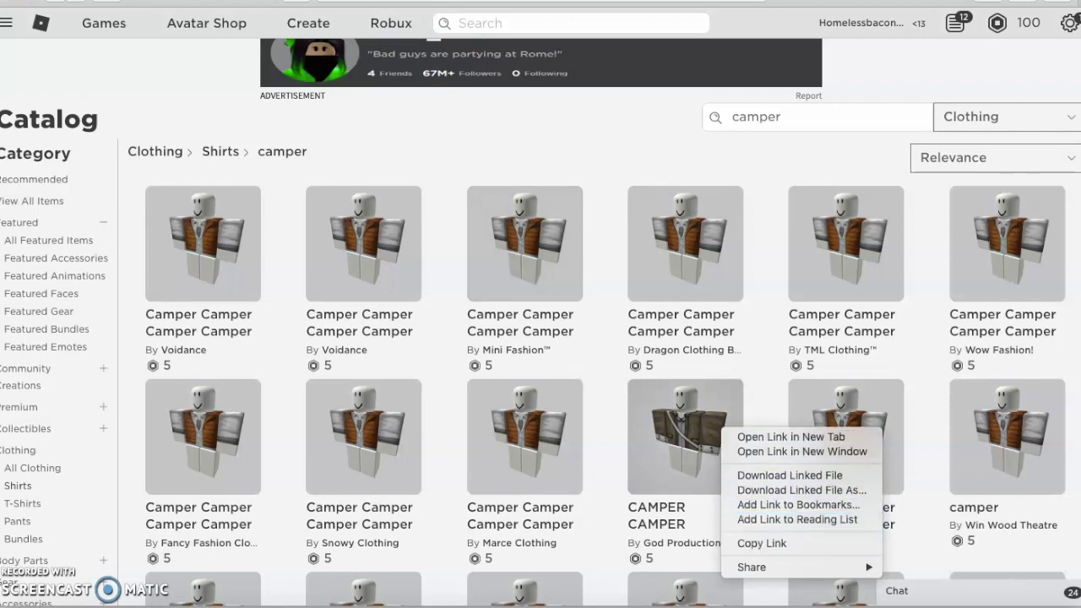
pyautogui.press('Escape')
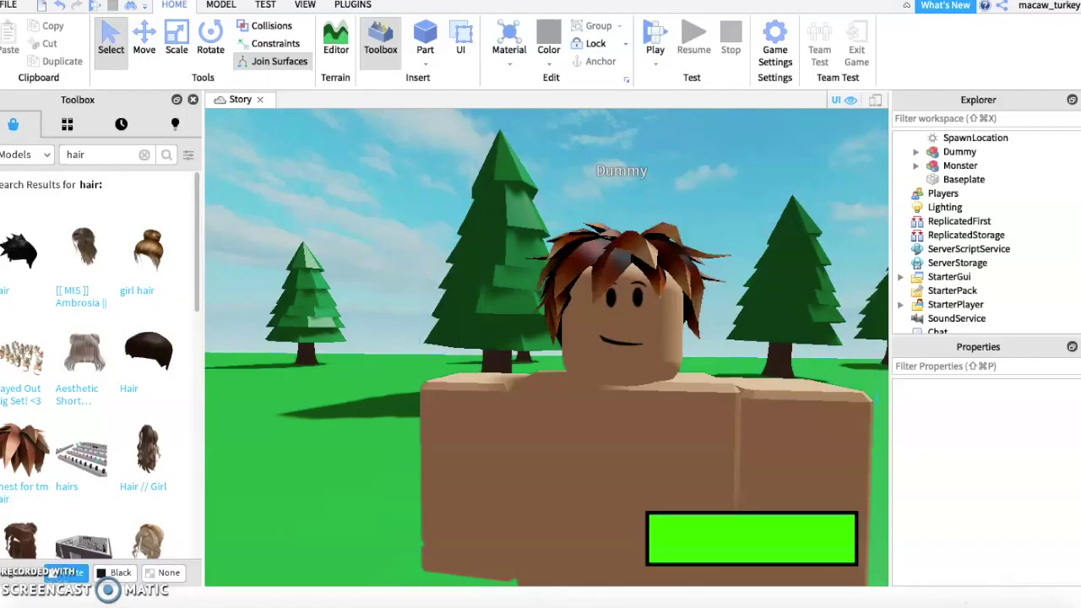
# Step: Insert a new Shirt object inside the Dummy and name it Shirt
pyautogui.click(916, 152)
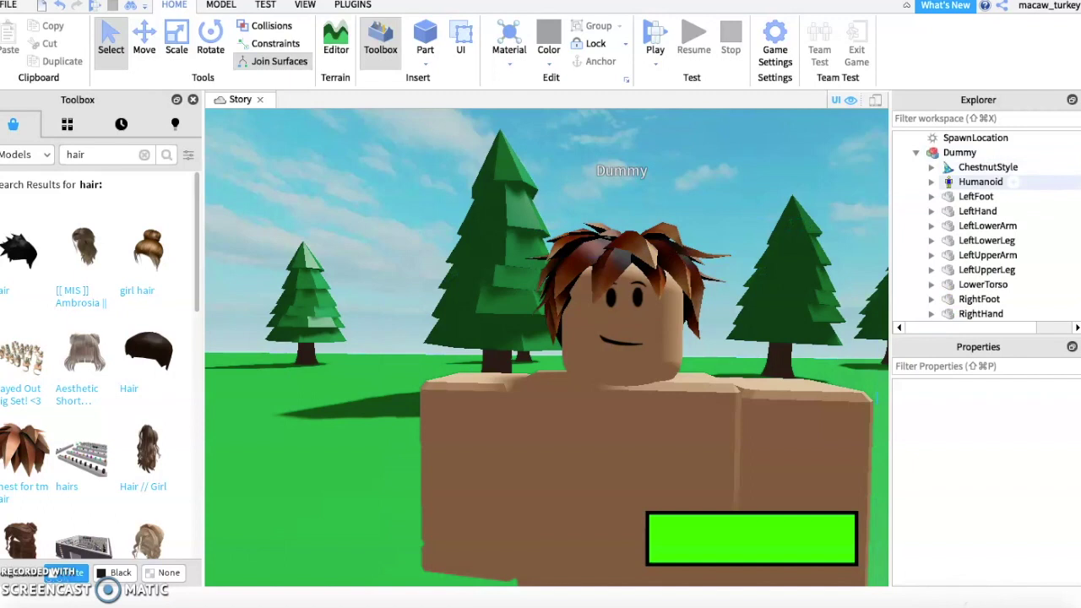
pyautogui.click(960, 152)
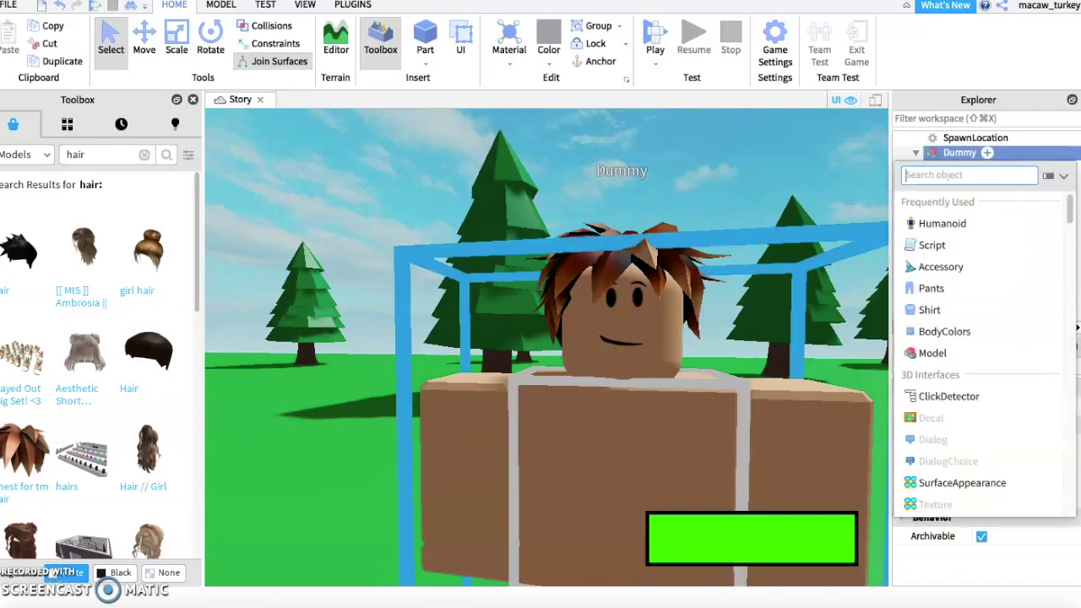
pyautogui.click(930, 310)
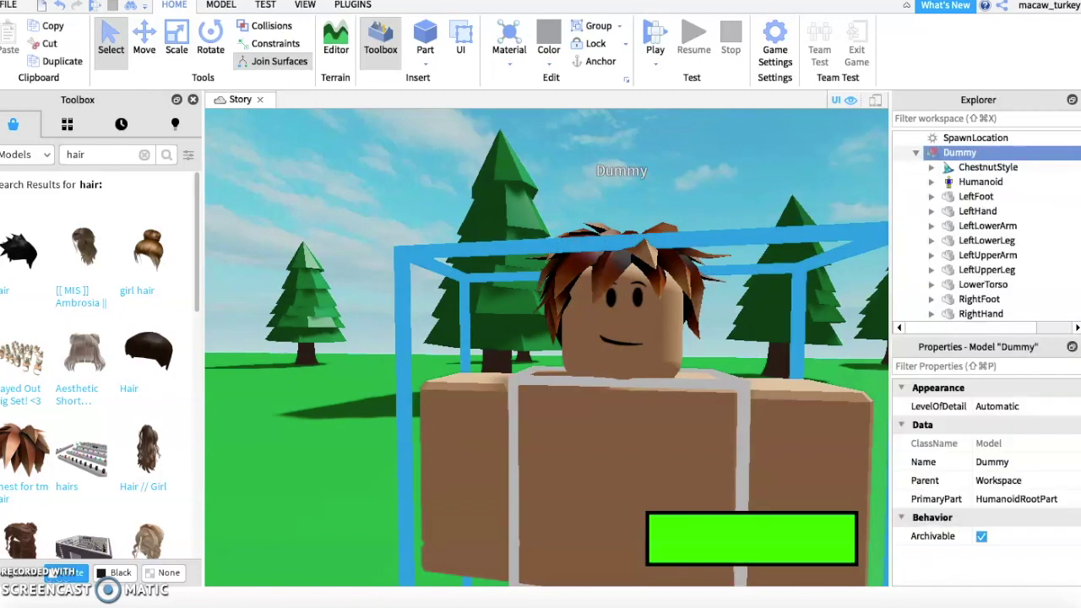
pyautogui.click(997, 480)
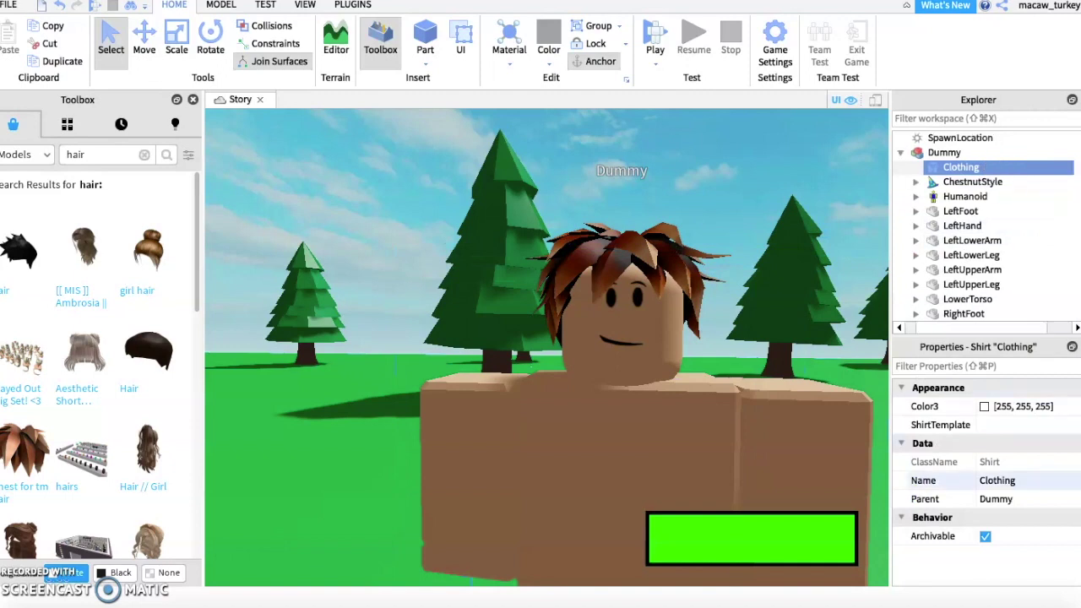
pyautogui.write('Shirt')
pyautogui.press('Return')
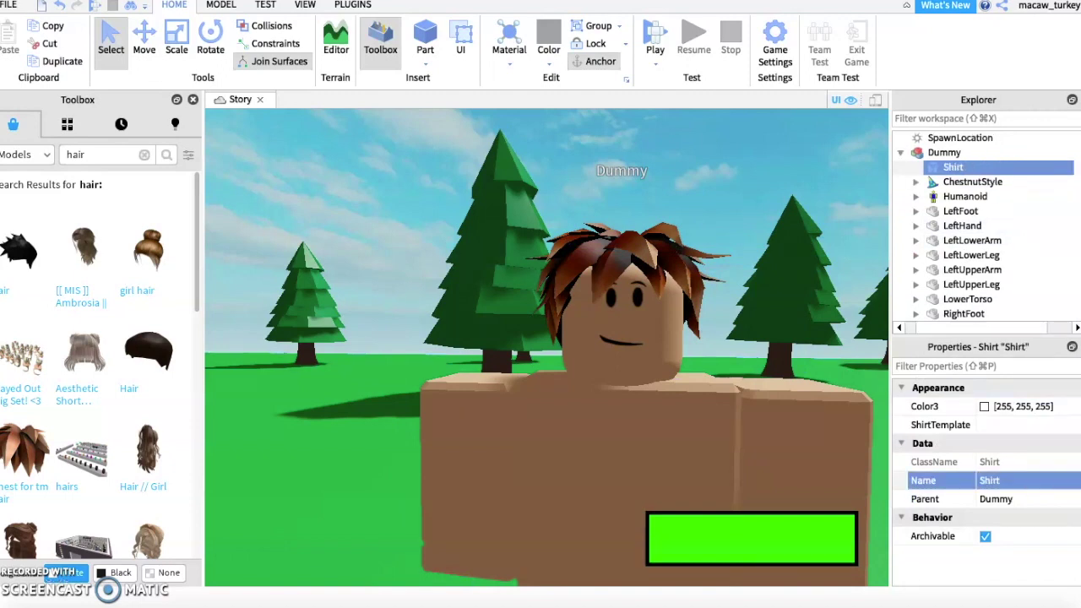
# Step: Set ShirtTemplate to the copied catalog link for the brown camper jacket
pyautogui.click(1023, 425)
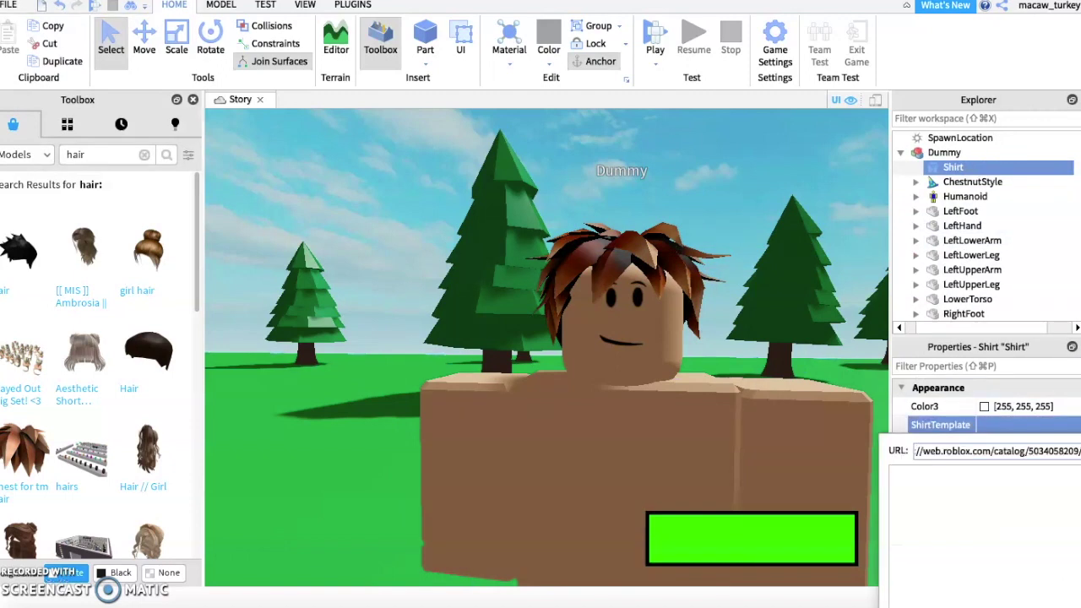
pyautogui.press('Return')
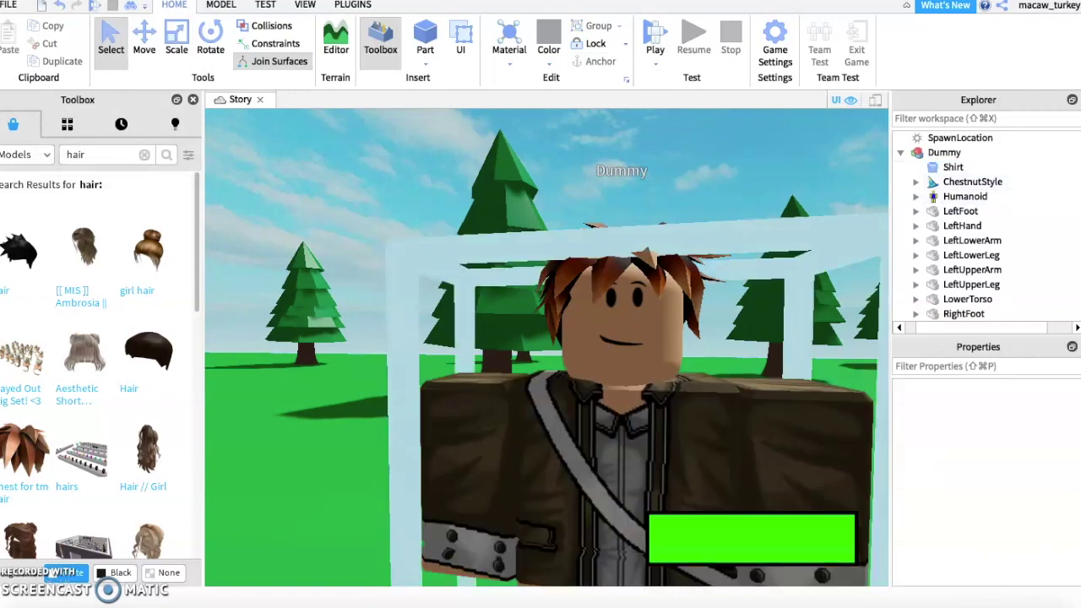
pyautogui.scroll(-5, 549, 346)
pyautogui.scroll(2, 566, 380)
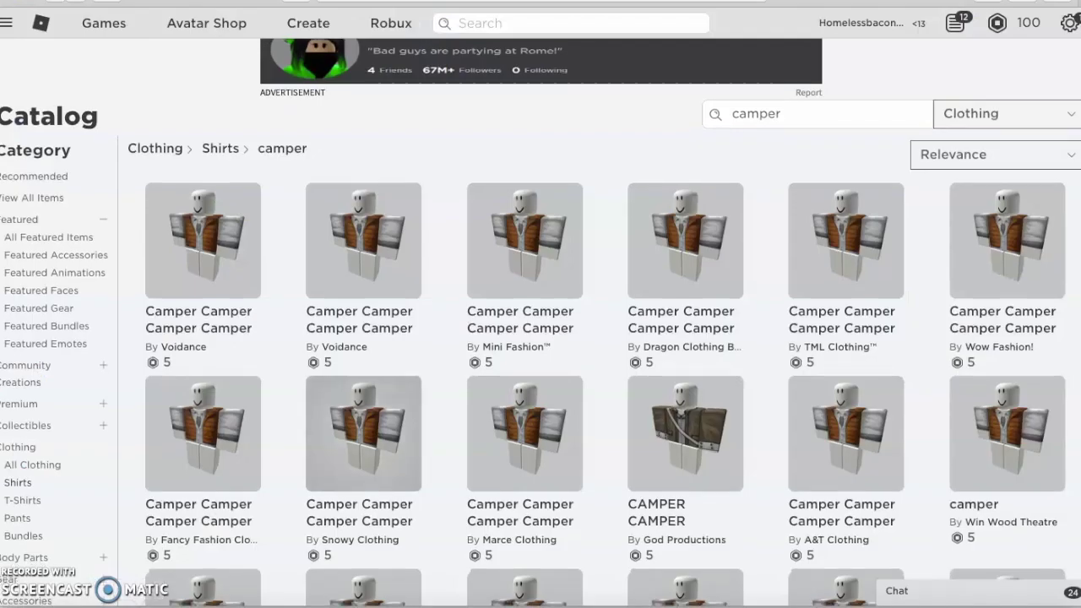
# Step: Search catalog pants for 'camper' and copy the Safe Clothing dark pants link
pyautogui.scroll(-1, 592, 321)
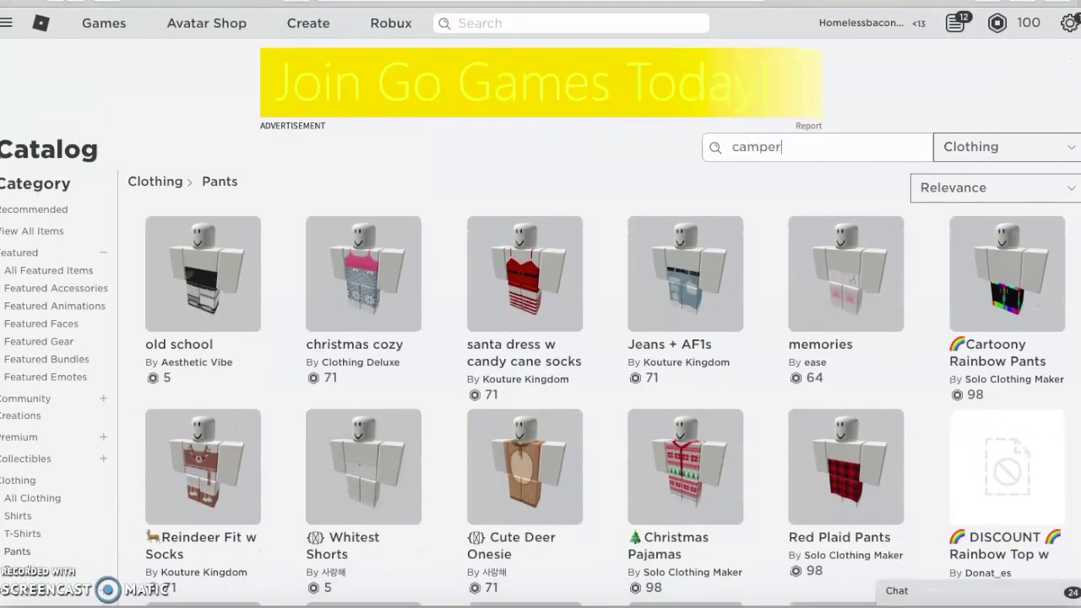
pyautogui.press('Return')
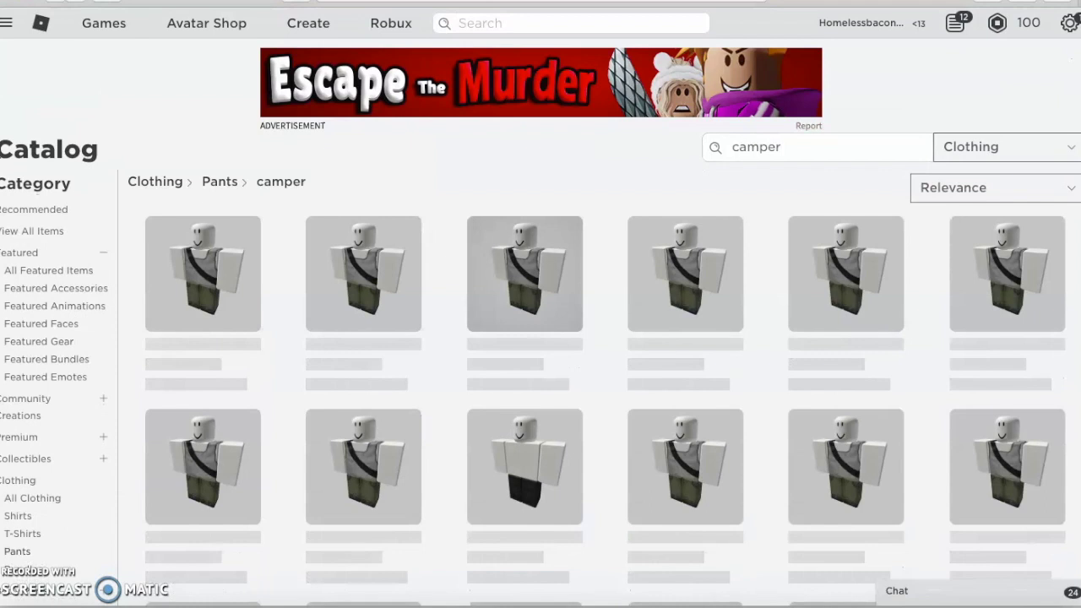
pyautogui.rightClick(506, 290)
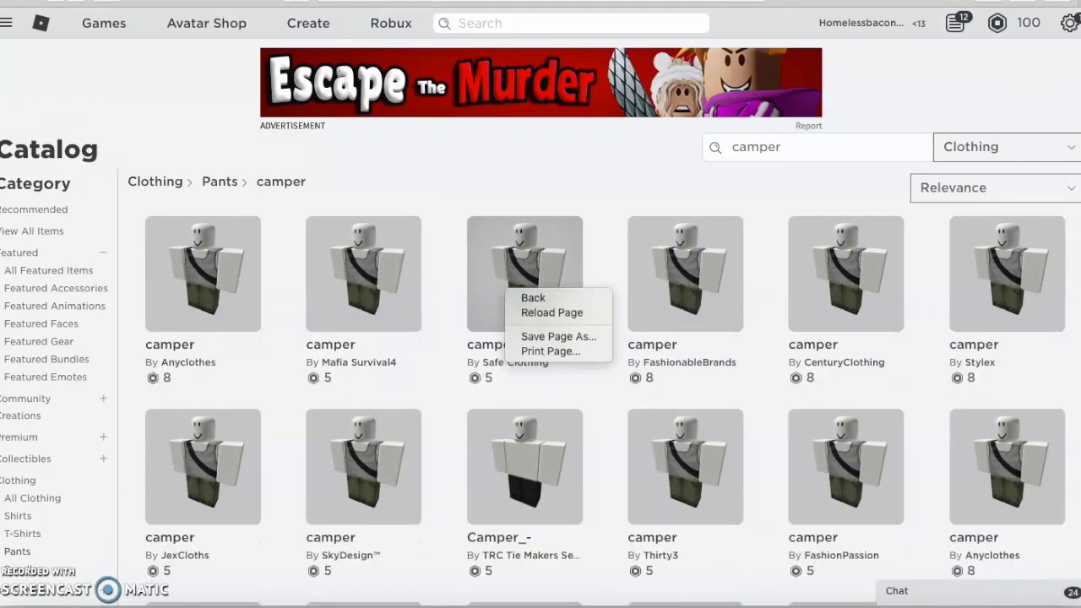
pyautogui.press('Escape')
pyautogui.rightClick(542, 297)
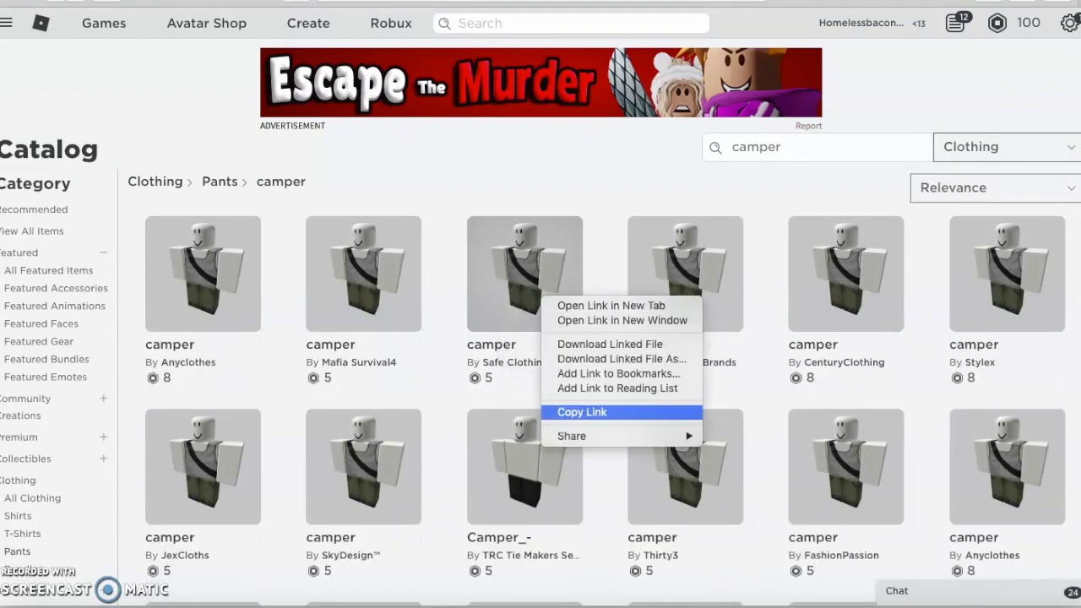
pyautogui.click(591, 412)
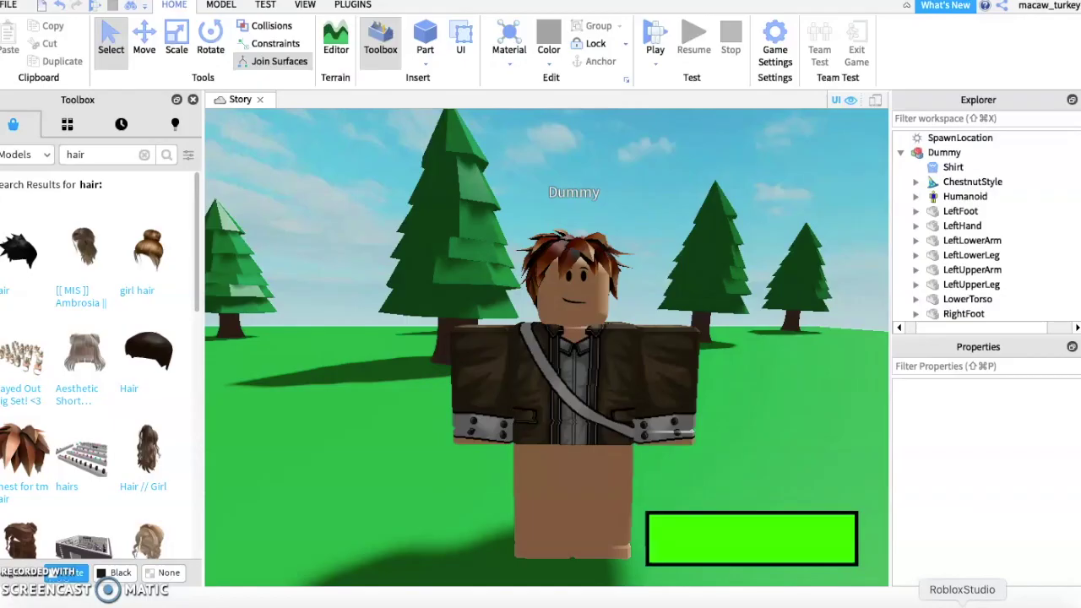
# Step: Add a Pants object named Pants with the copied camper pants link as PantsTemplate
pyautogui.click(972, 152)
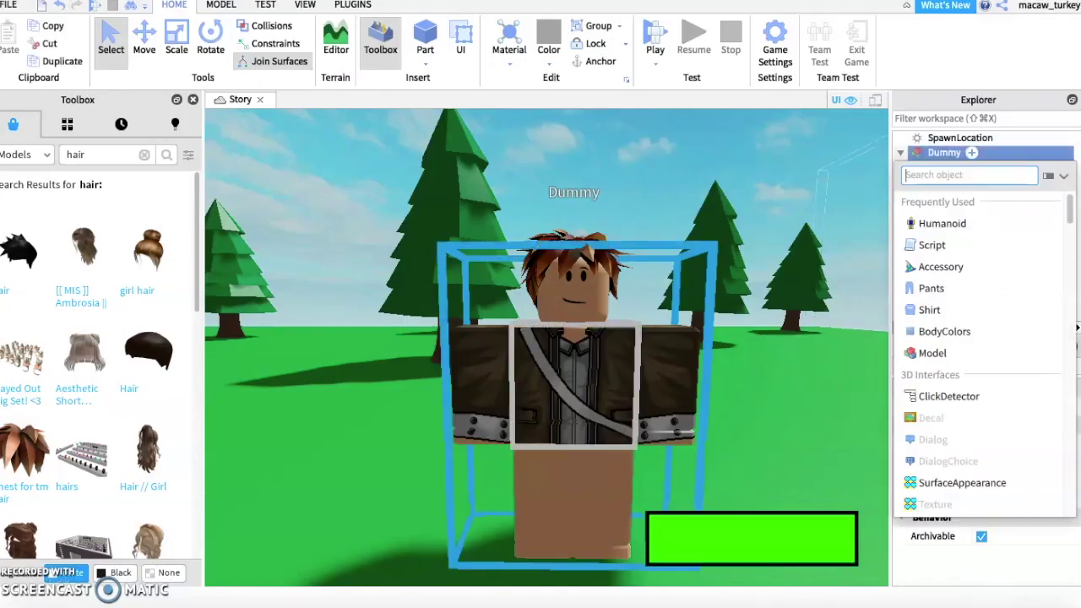
pyautogui.click(931, 288)
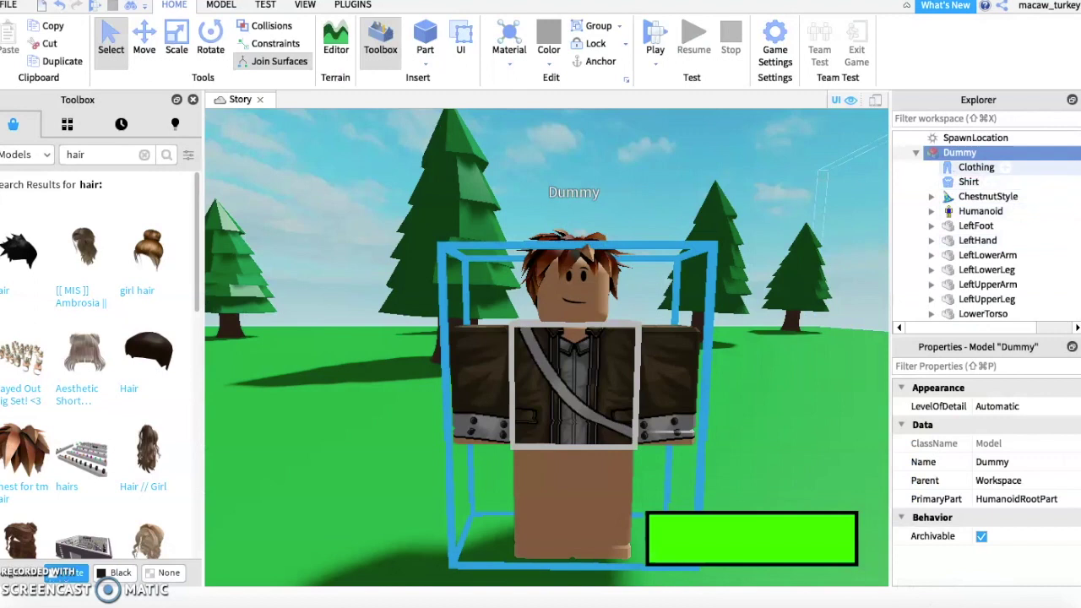
pyautogui.click(1001, 481)
pyautogui.write('Pant')
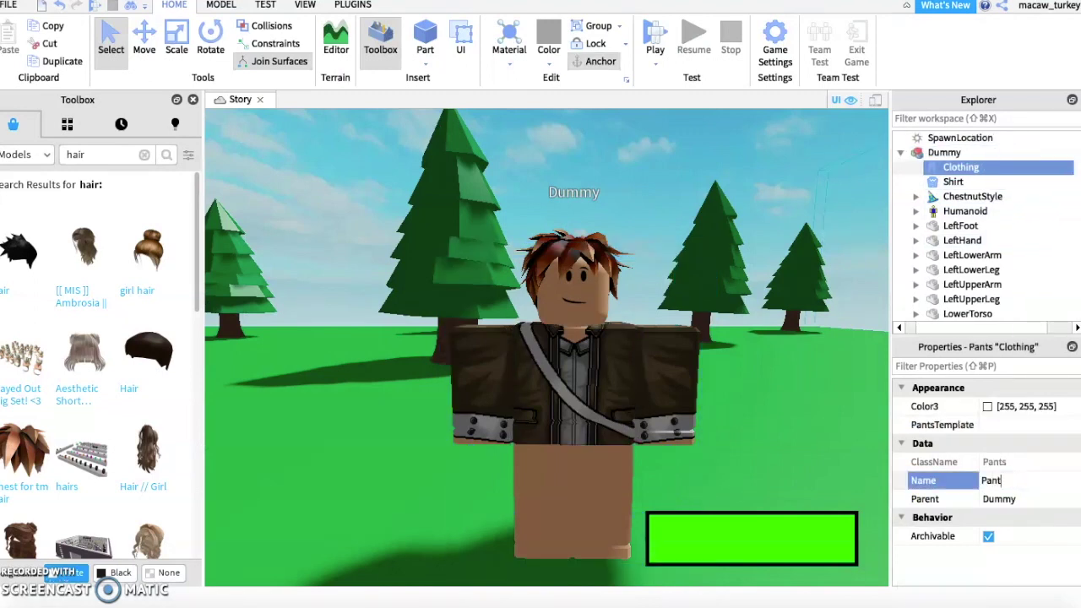
pyautogui.write('s')
pyautogui.press('Return')
pyautogui.click(1027, 425)
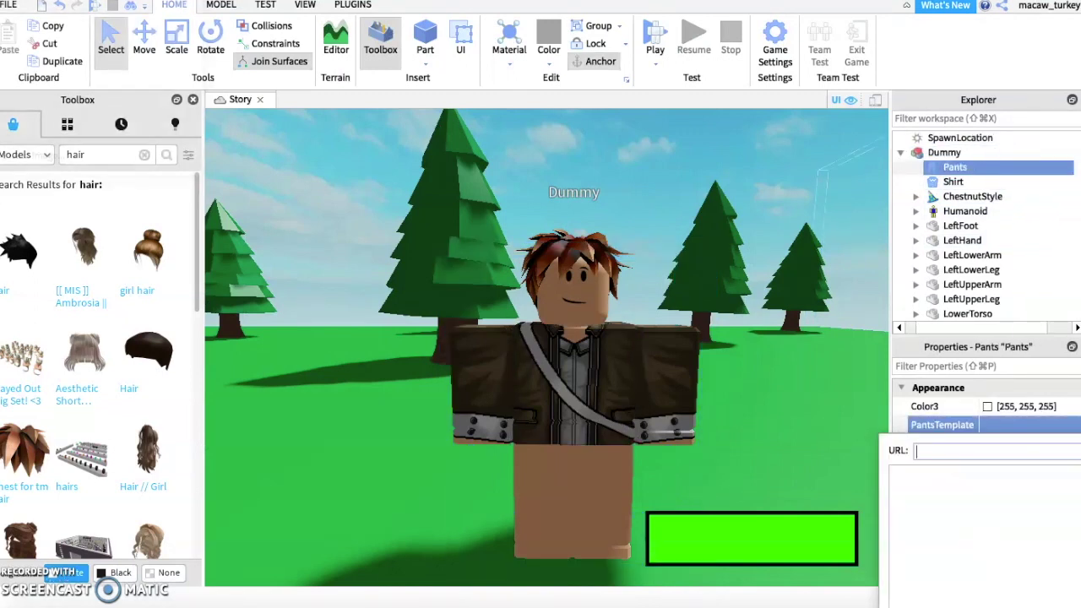
pyautogui.press('Return')
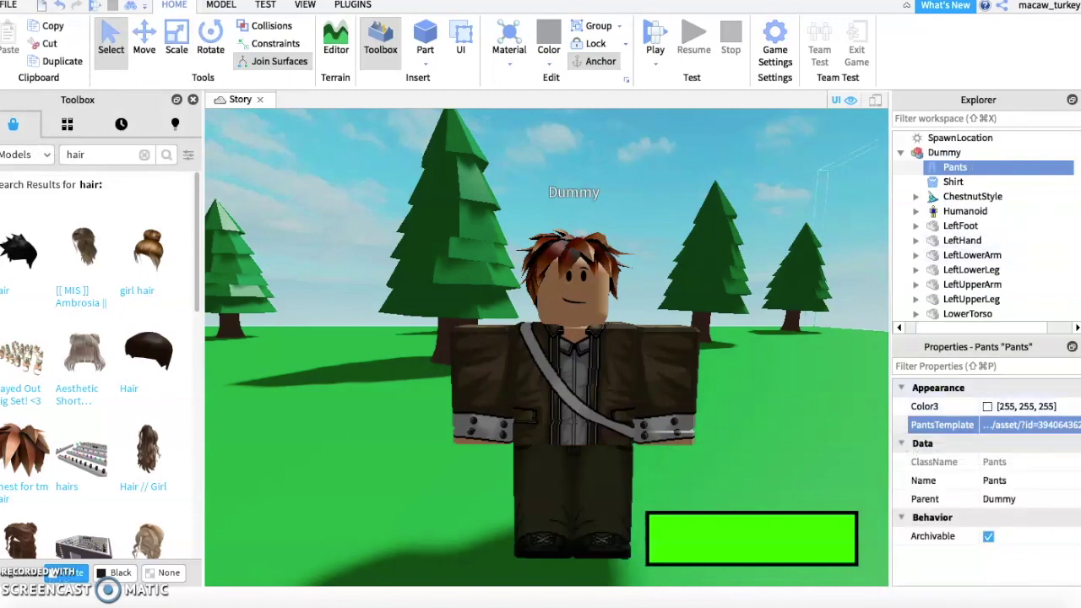
# Step: Collapse the Dummy in Explorer and zoom in and out to inspect its hair, jacket and pants
pyautogui.click(901, 152)
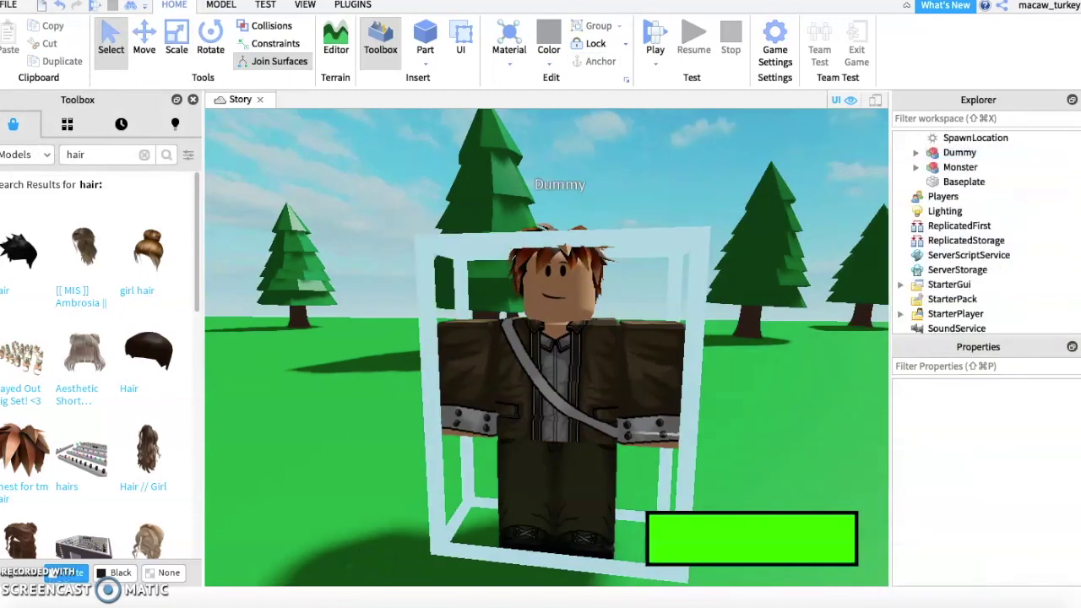
pyautogui.scroll(2, 439, 338)
pyautogui.scroll(2, 439, 338)
pyautogui.scroll(2, 439, 338)
pyautogui.scroll(1, 440, 338)
pyautogui.scroll(-2, 547, 347)
pyautogui.scroll(-2, 546, 347)
pyautogui.scroll(-2, 546, 347)
pyautogui.scroll(-1, 547, 346)
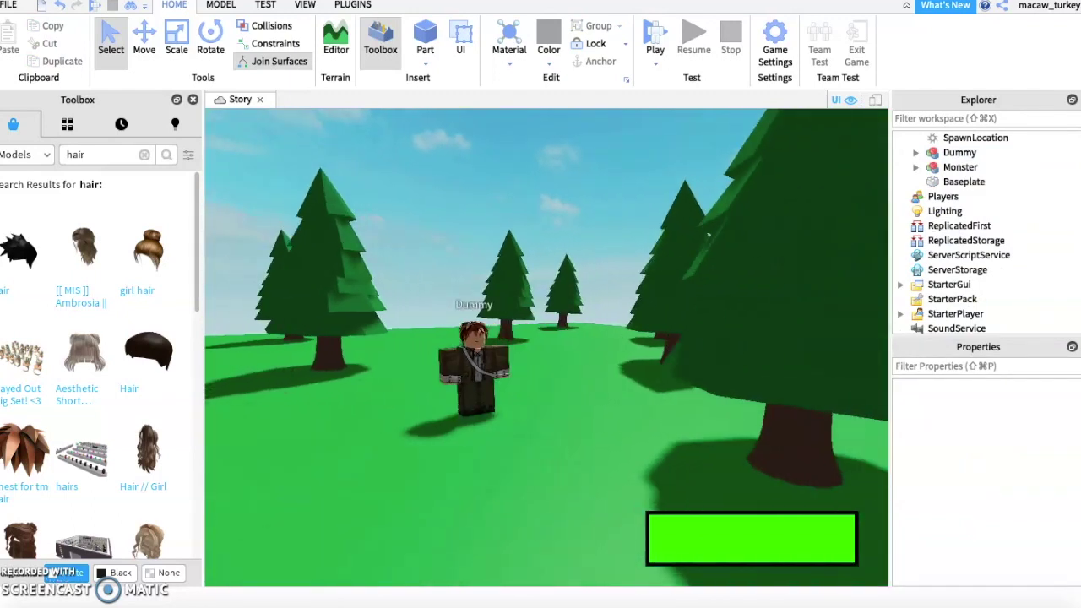
pyautogui.scroll(2, 473, 371)
pyautogui.scroll(2, 473, 372)
pyautogui.scroll(1, 473, 371)
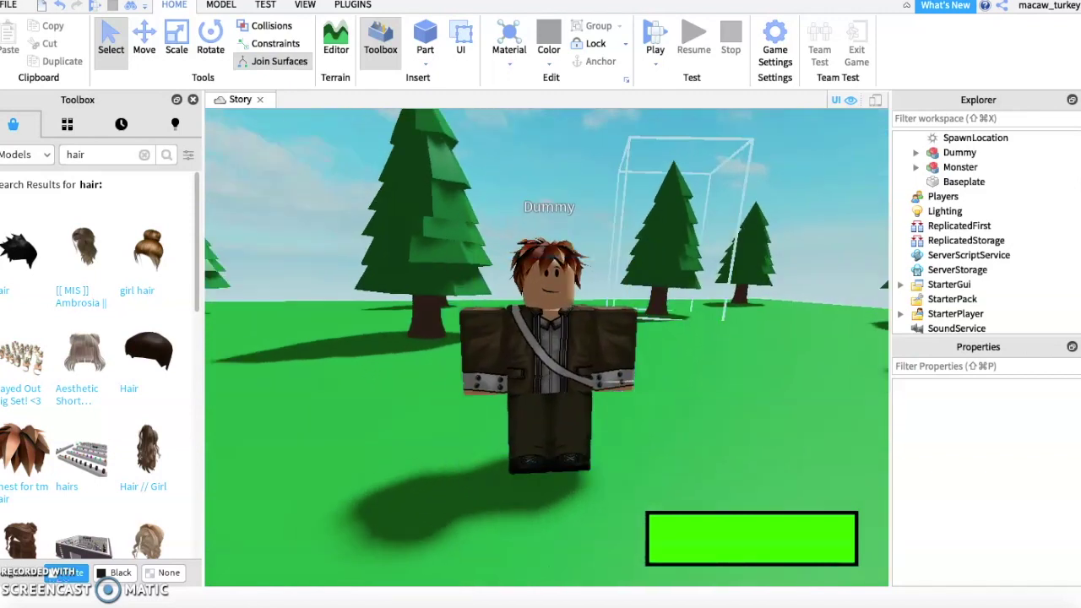
pyautogui.scroll(1, 541, 355)
pyautogui.scroll(2, 541, 355)
pyautogui.scroll(3, 540, 355)
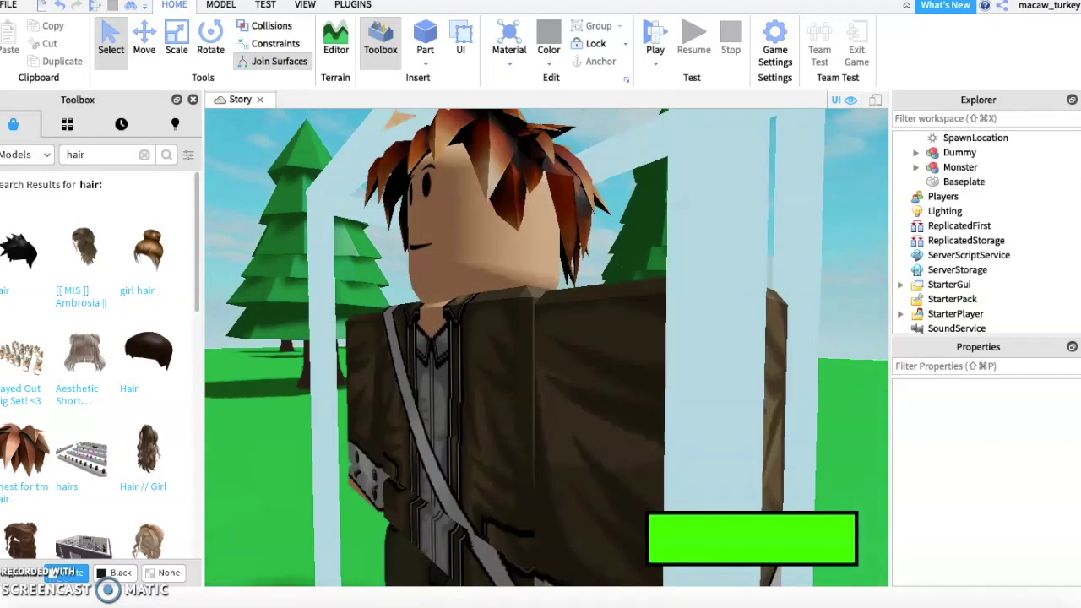
pyautogui.scroll(1, 541, 355)
pyautogui.scroll(1, 541, 355)
pyautogui.scroll(-2, 541, 355)
pyautogui.scroll(-1, 541, 355)
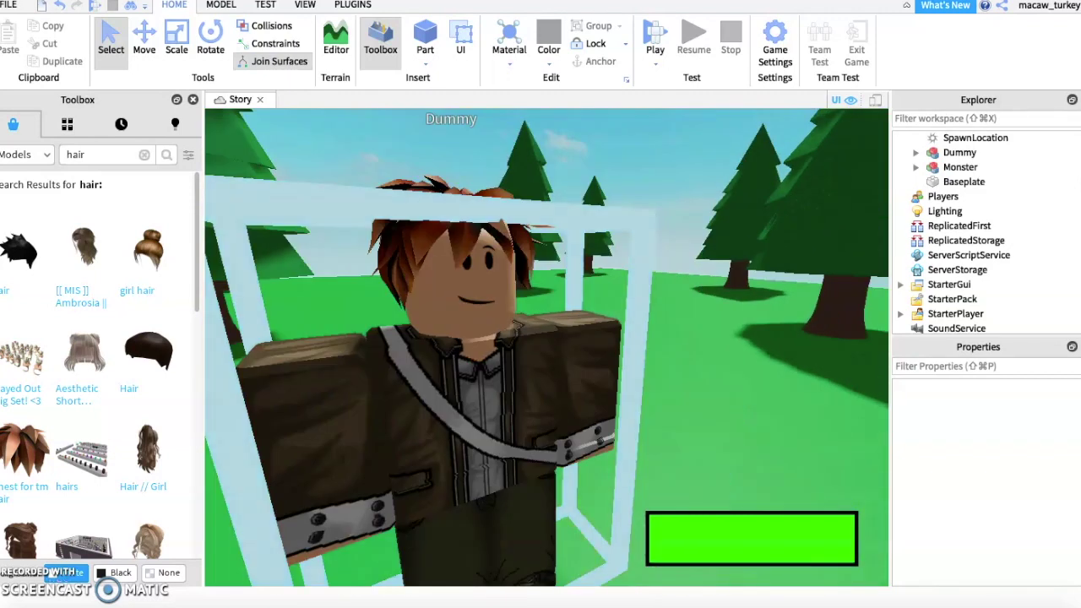
pyautogui.scroll(-2, 541, 354)
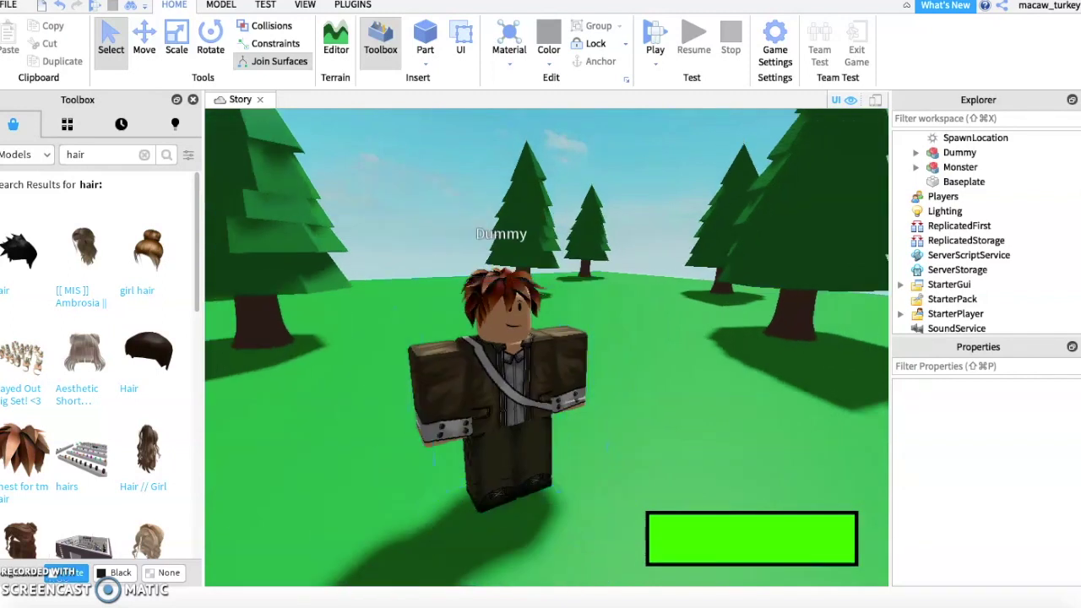